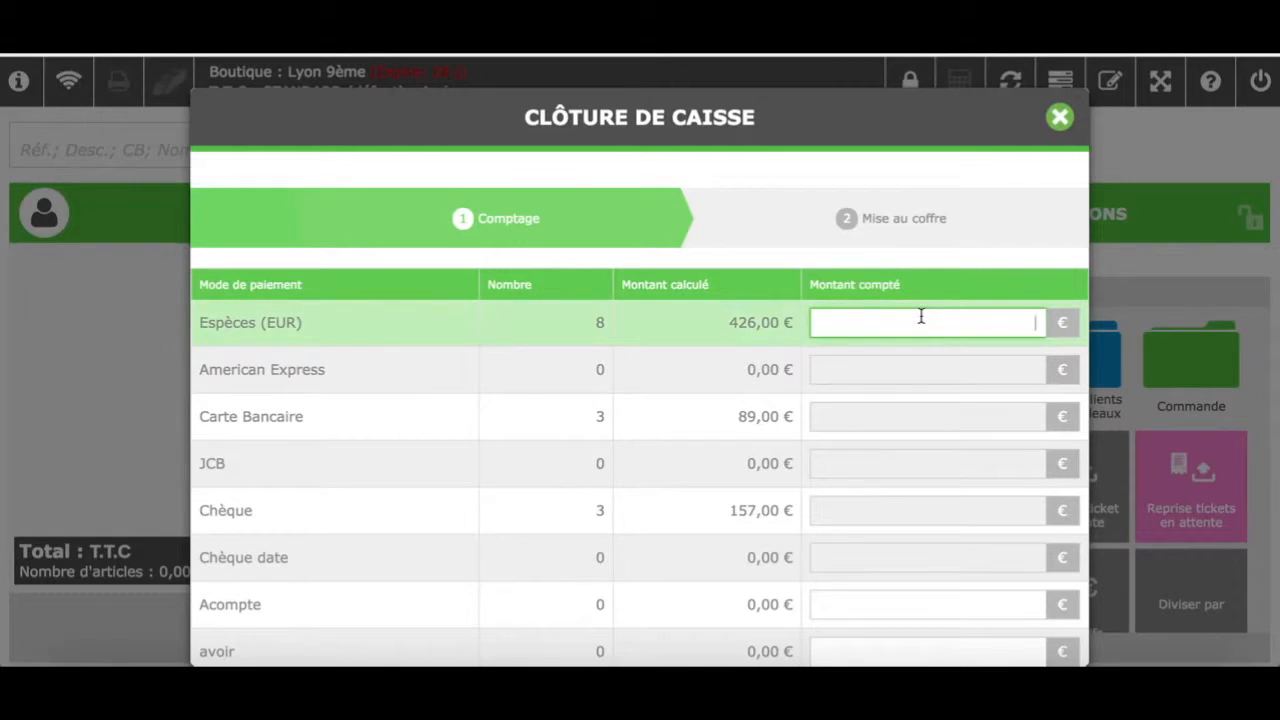
# Enter 425 € as the counted cash amount and mark every Chèque entry as counted in the register closing
pyautogui.write('425')
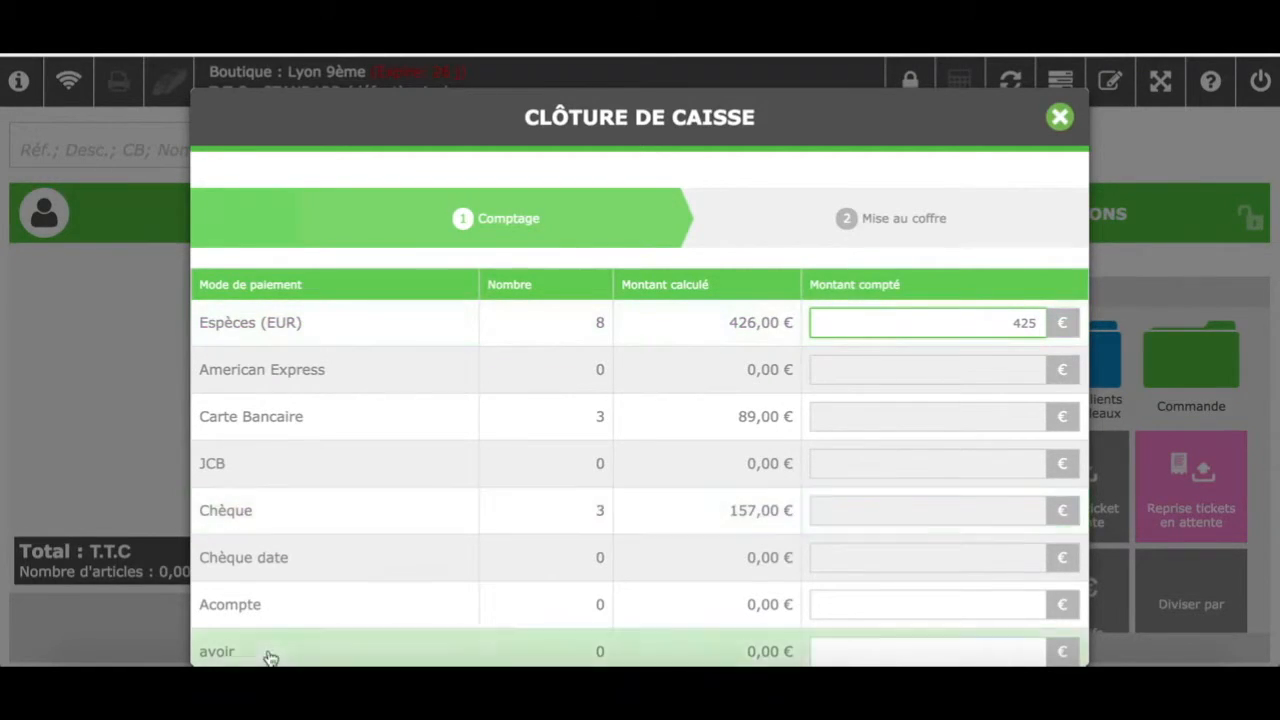
pyautogui.click(309, 520)
pyautogui.scroll(-1, 222, 570)
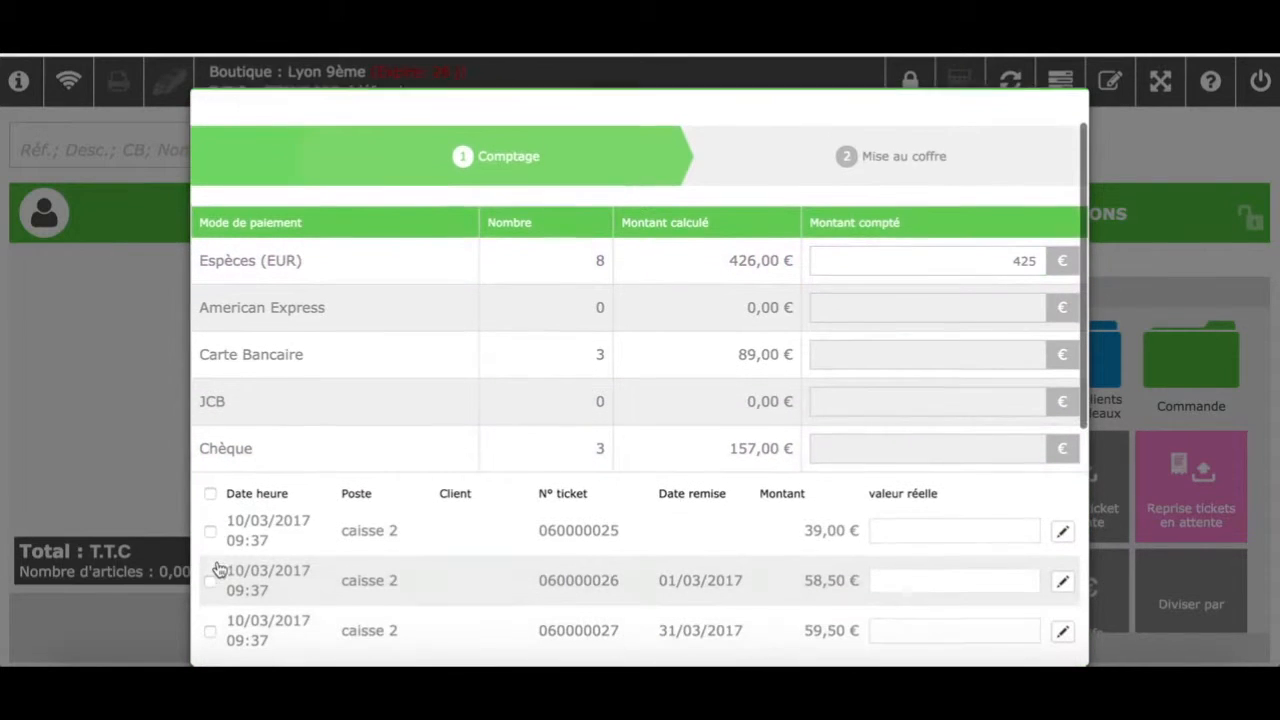
pyautogui.click(211, 493)
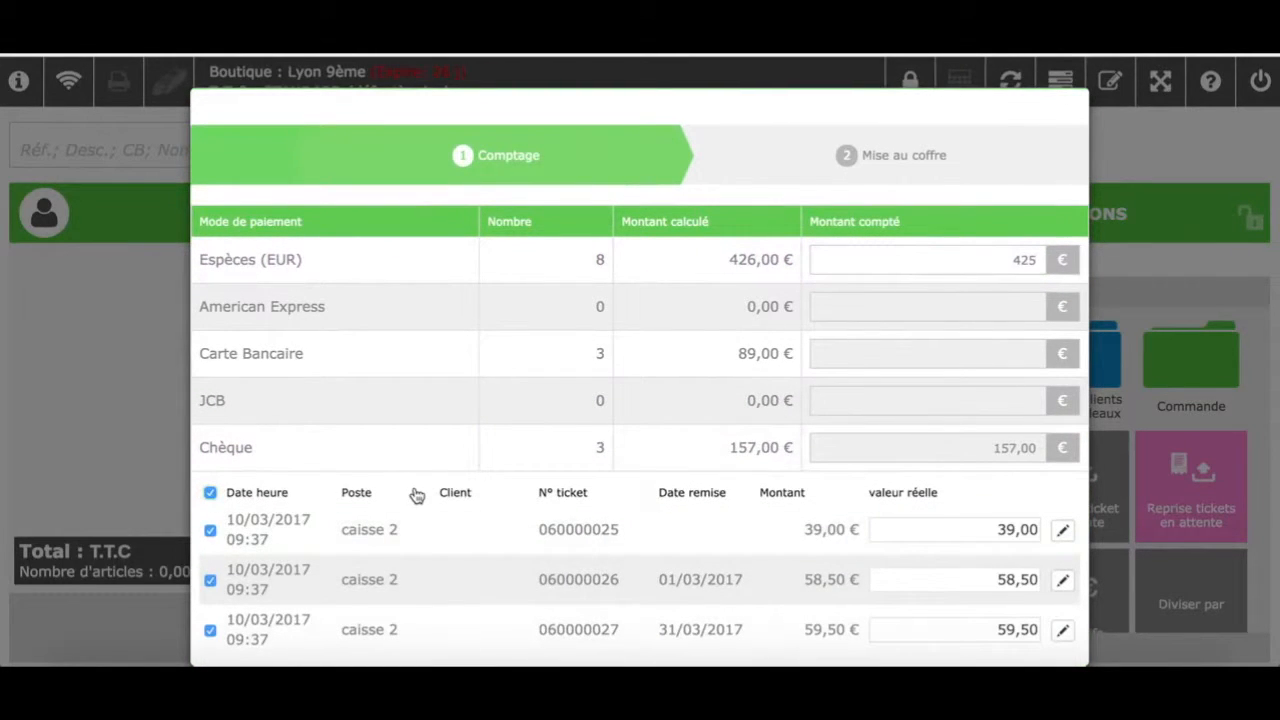
# Mark all Carte Bancaire tickets as counted and proceed to the Mise au coffre stage
pyautogui.click(355, 388)
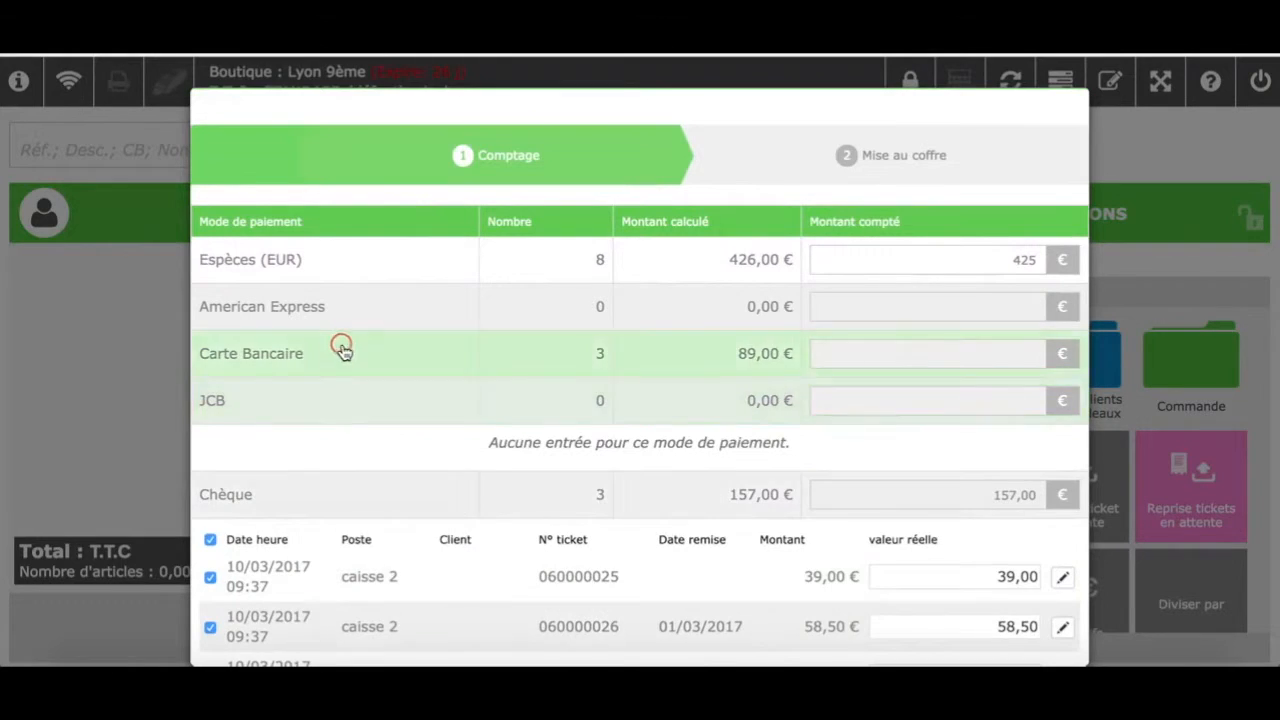
pyautogui.click(337, 345)
pyautogui.click(210, 398)
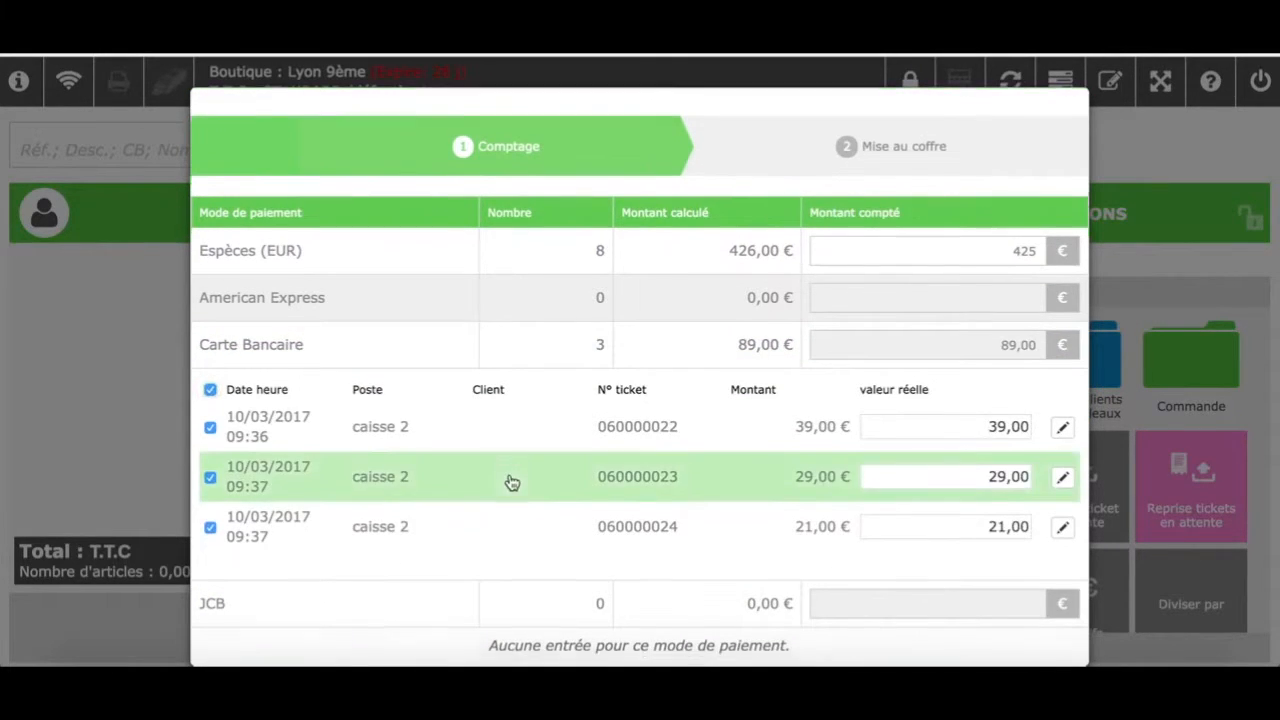
pyautogui.scroll(-5, 509, 483)
pyautogui.click(1030, 605)
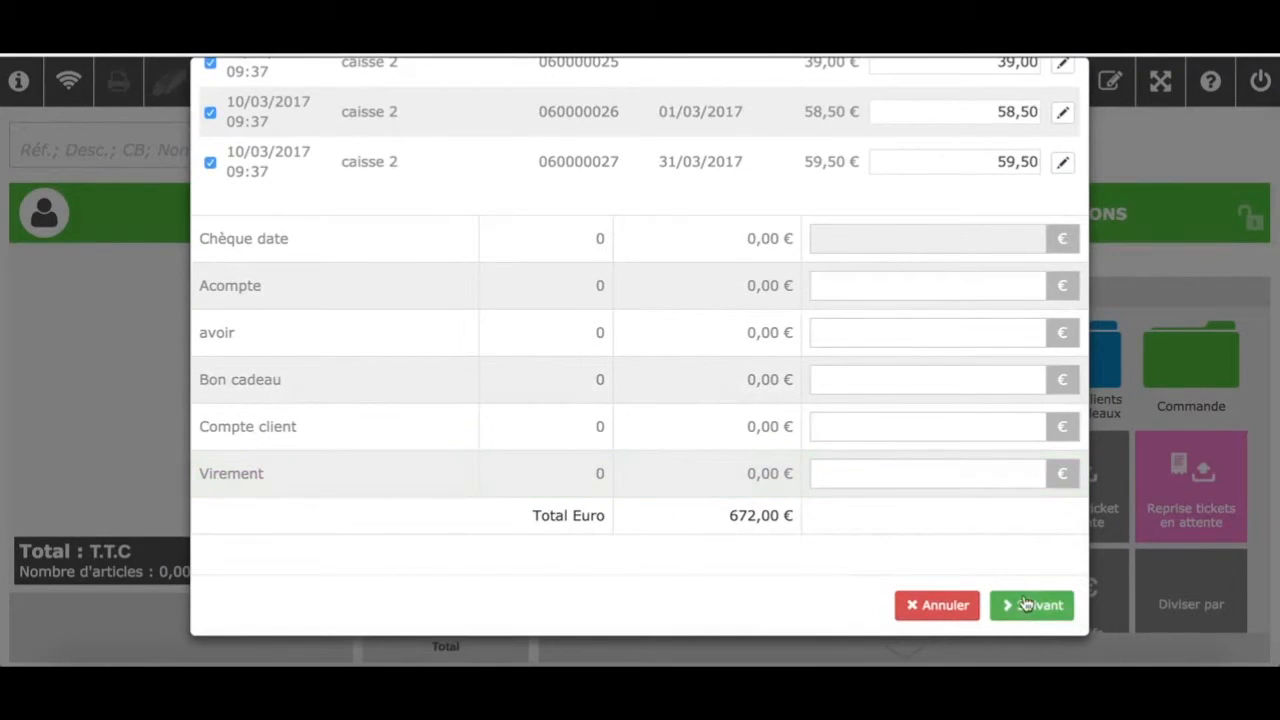
# Check the Mise au coffre amounts for cash, card and cheque, and validate the register closing
pyautogui.scroll(10, 935, 430)
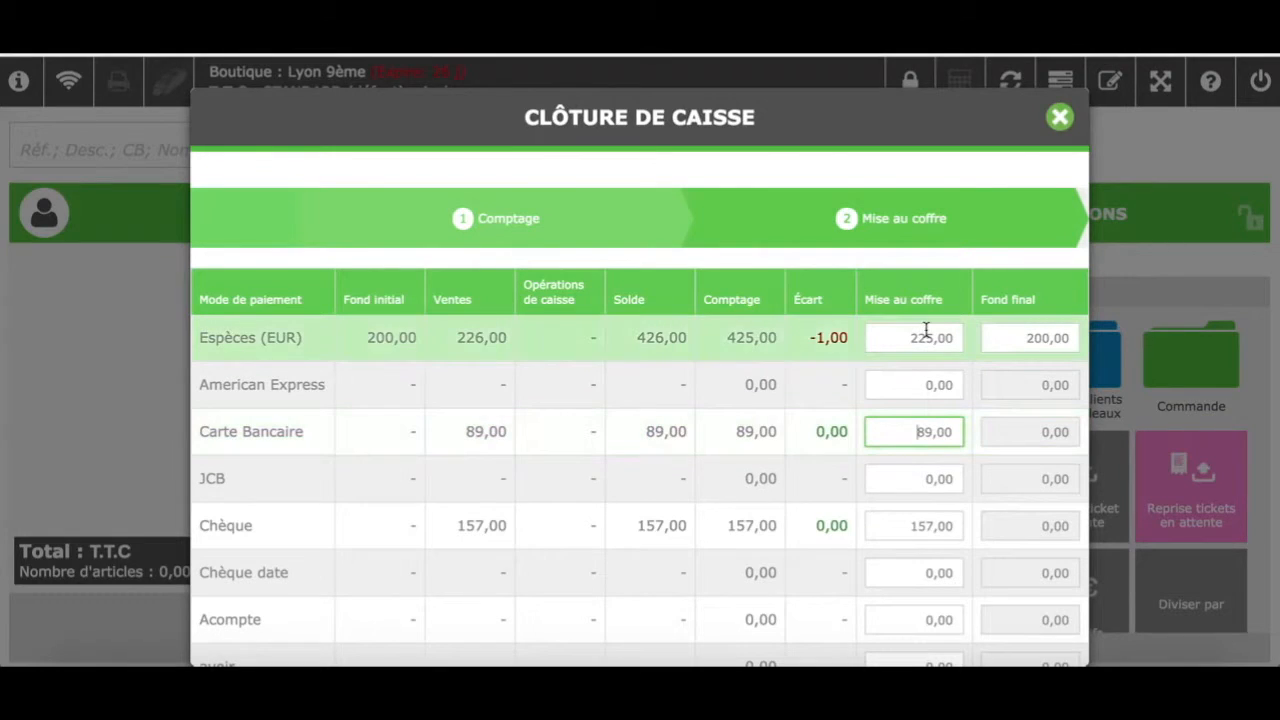
pyautogui.click(1026, 336)
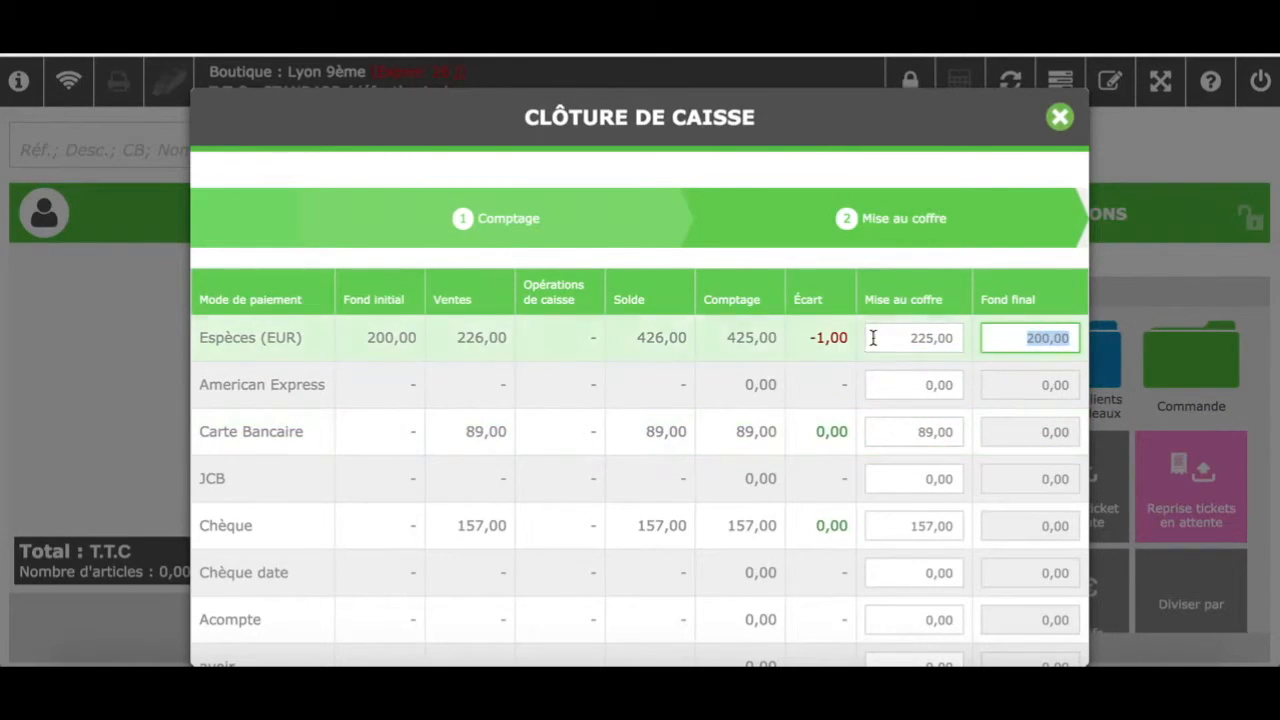
pyautogui.click(907, 337)
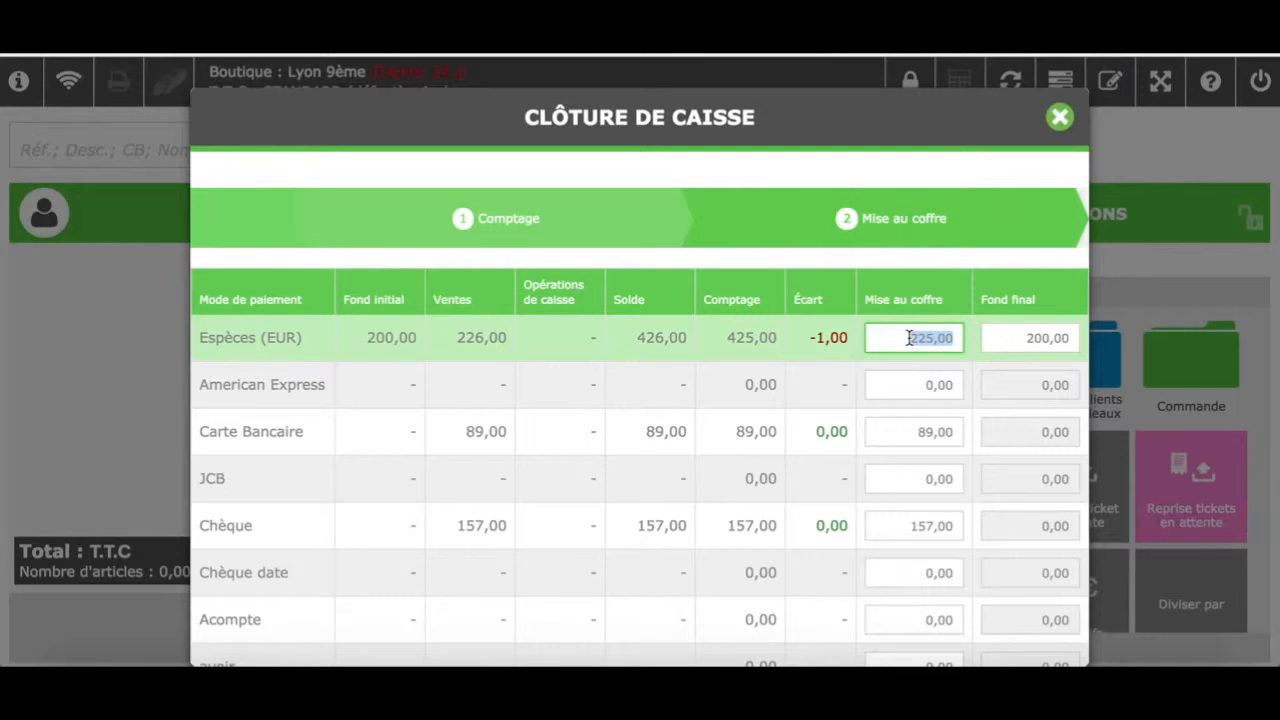
pyautogui.click(923, 432)
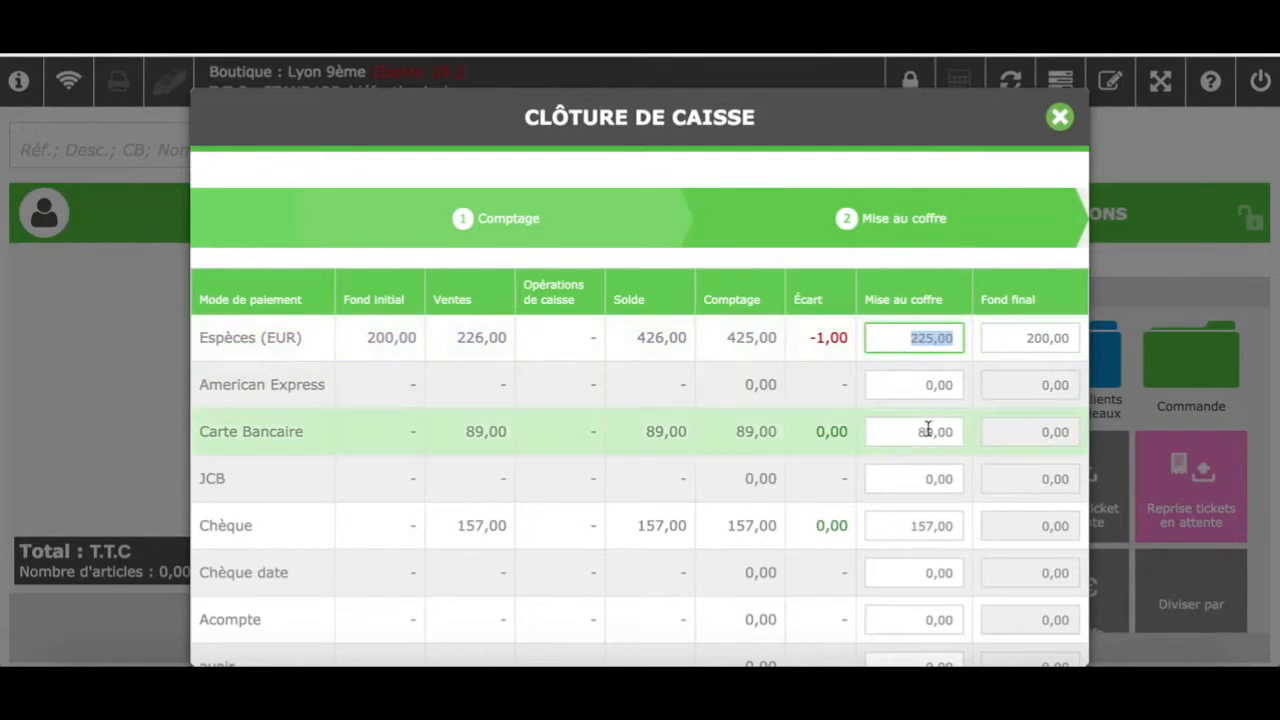
pyautogui.click(930, 520)
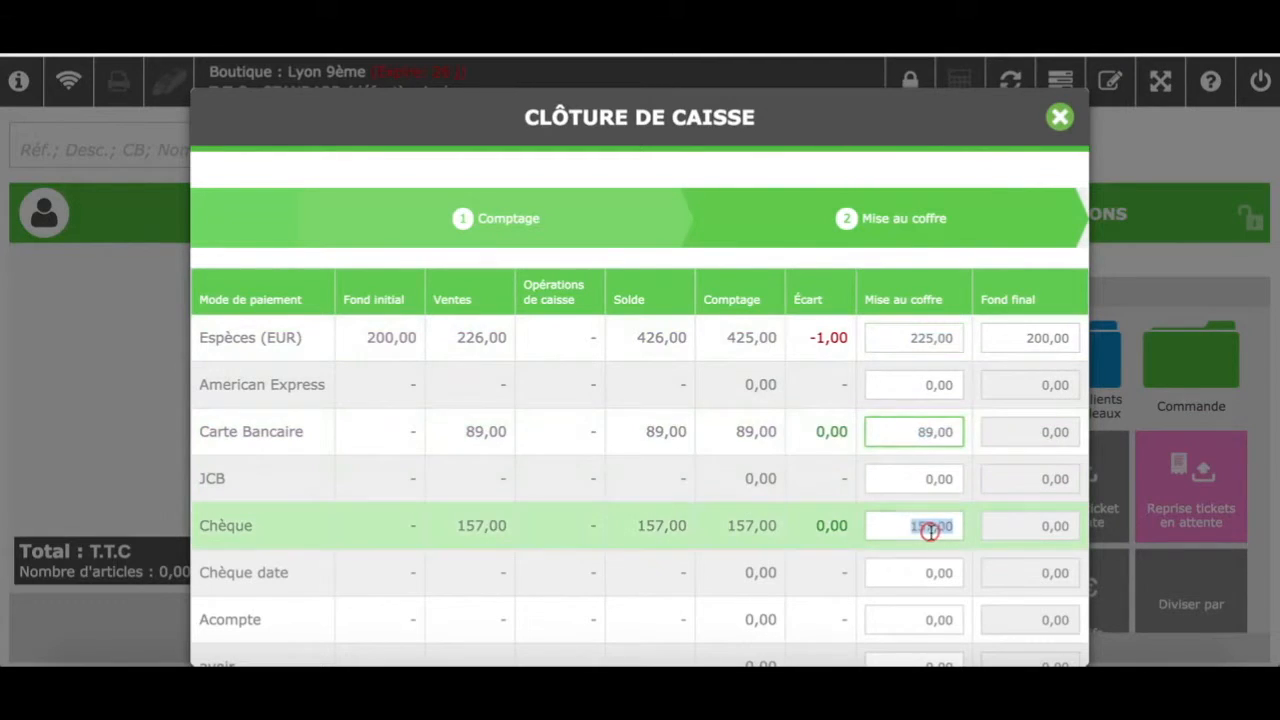
pyautogui.scroll(-5, 930, 525)
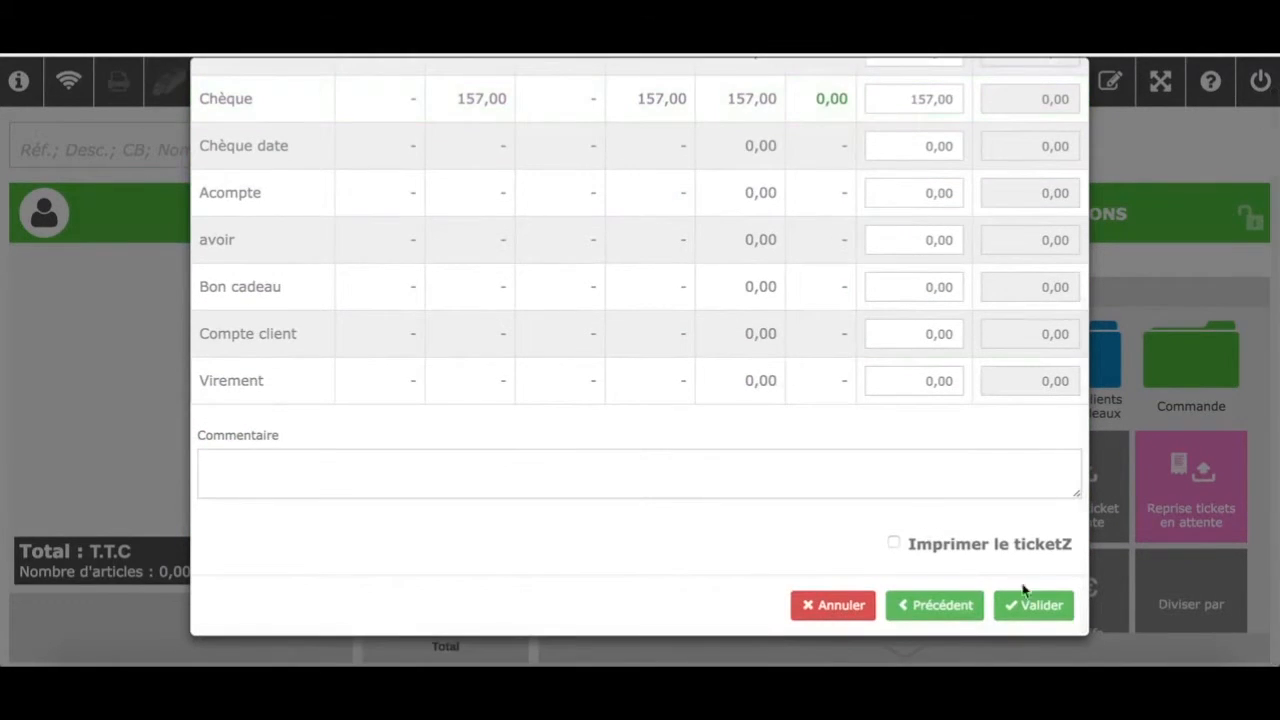
pyautogui.click(1035, 607)
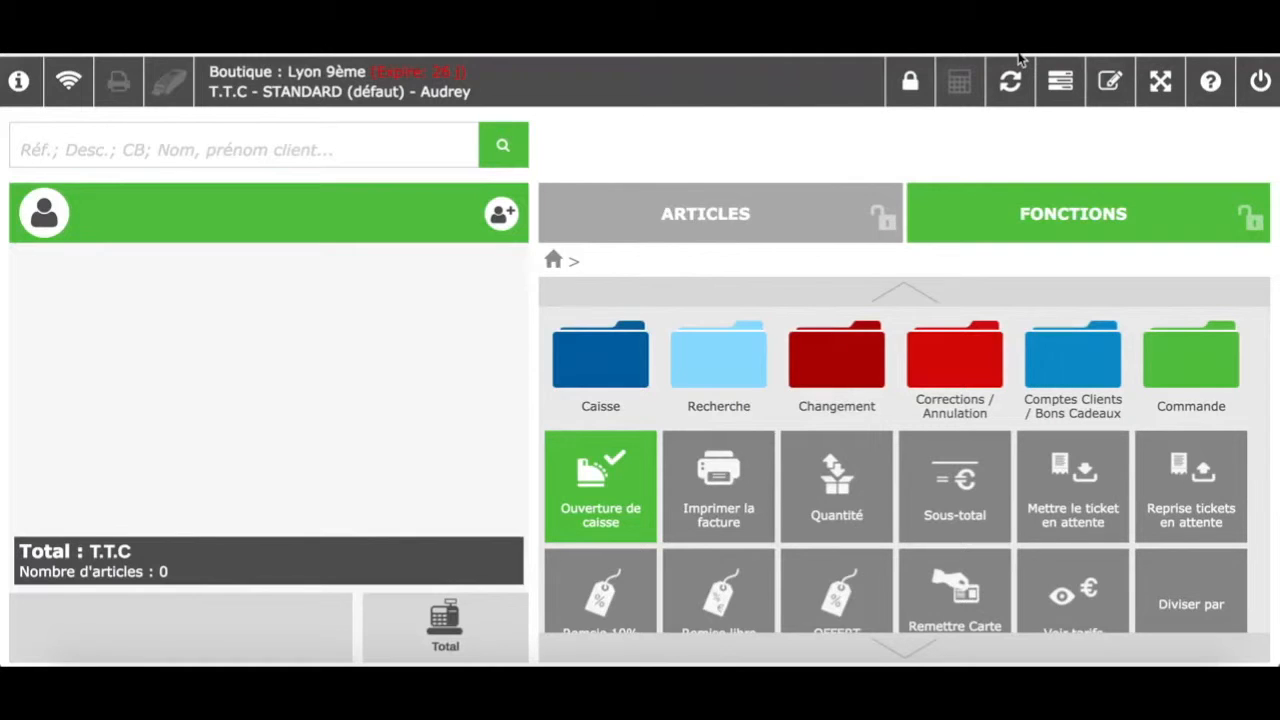
# Open the list of shop safes in the back office's register management
pyautogui.click(1064, 86)
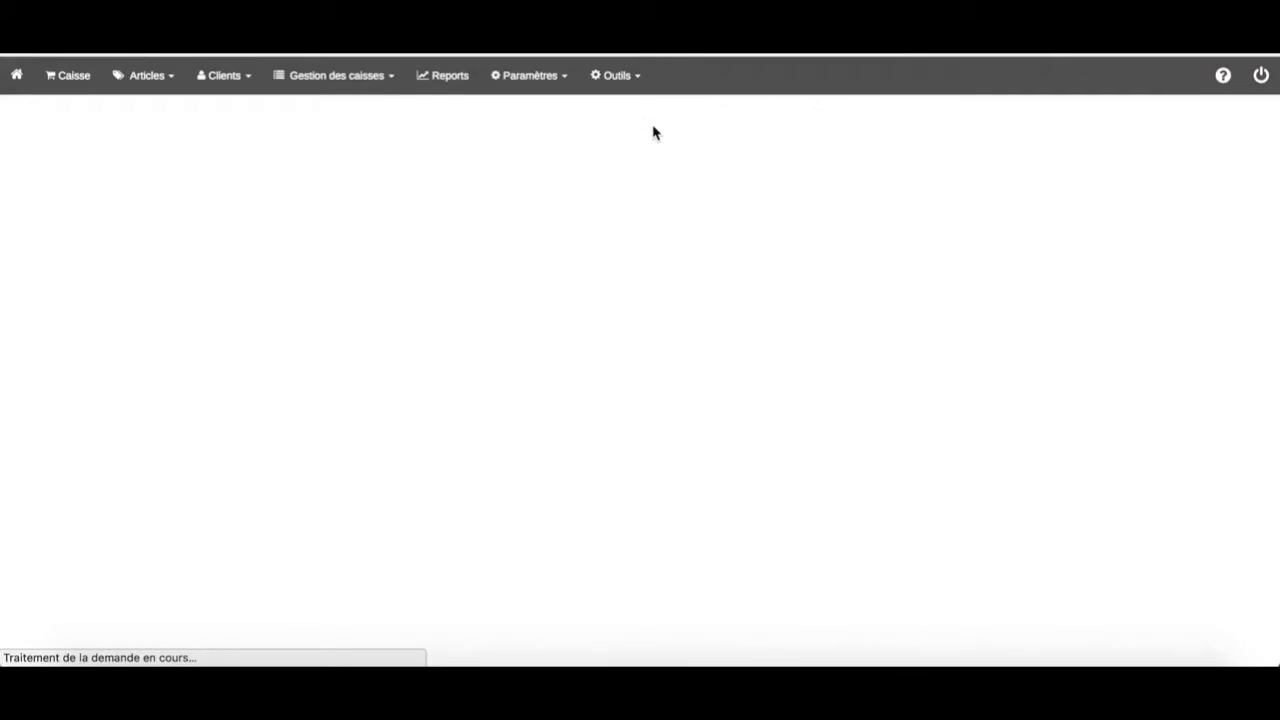
pyautogui.click(358, 75)
pyautogui.click(362, 168)
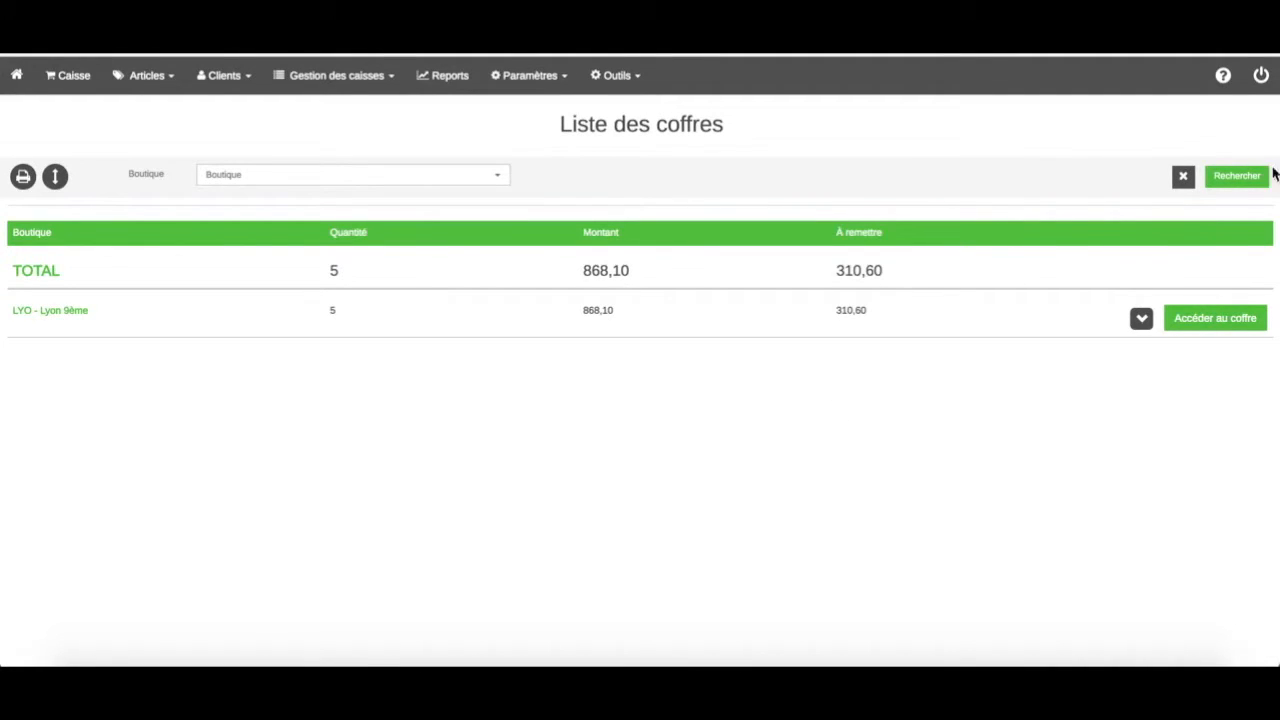
# Examine the Lyon 9ème safe's amounts held and amounts to remit by payment mode, especially for cheques
pyautogui.click(1146, 320)
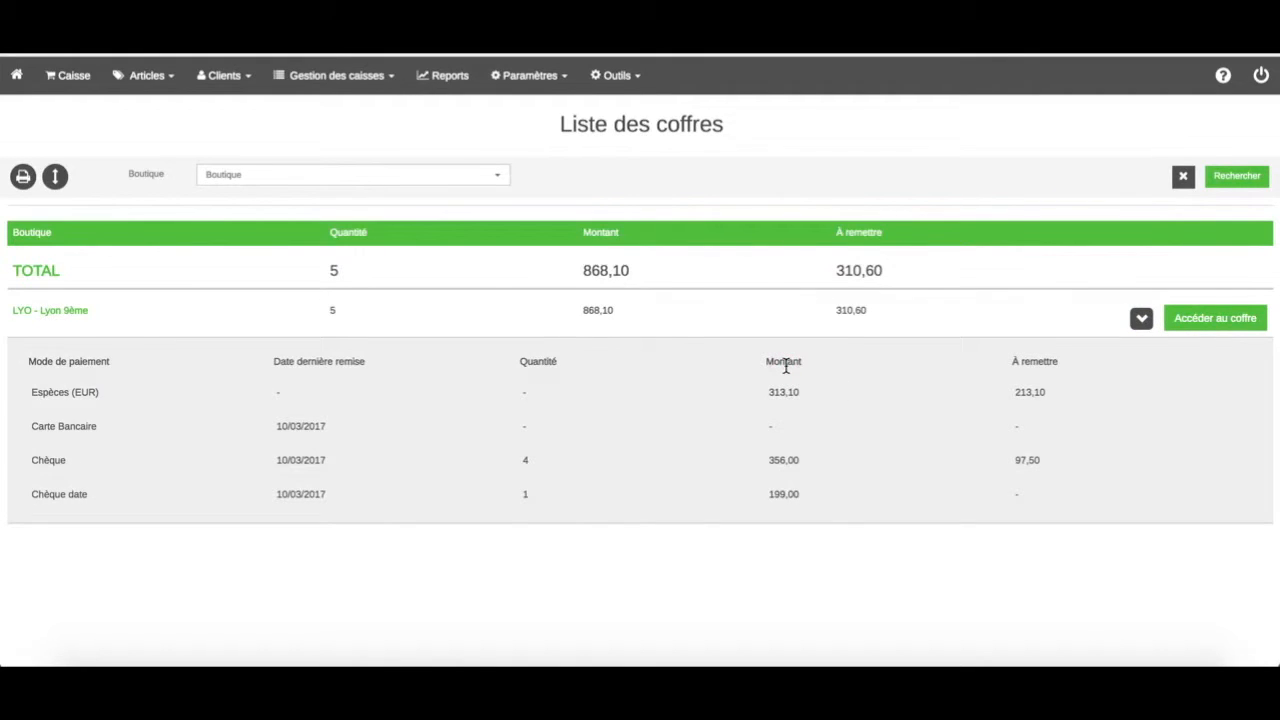
pyautogui.click(1027, 364)
pyautogui.click(768, 461)
pyautogui.moveTo(768, 461); pyautogui.dragTo(934, 443)
pyautogui.moveTo(1014, 459); pyautogui.dragTo(1051, 462)
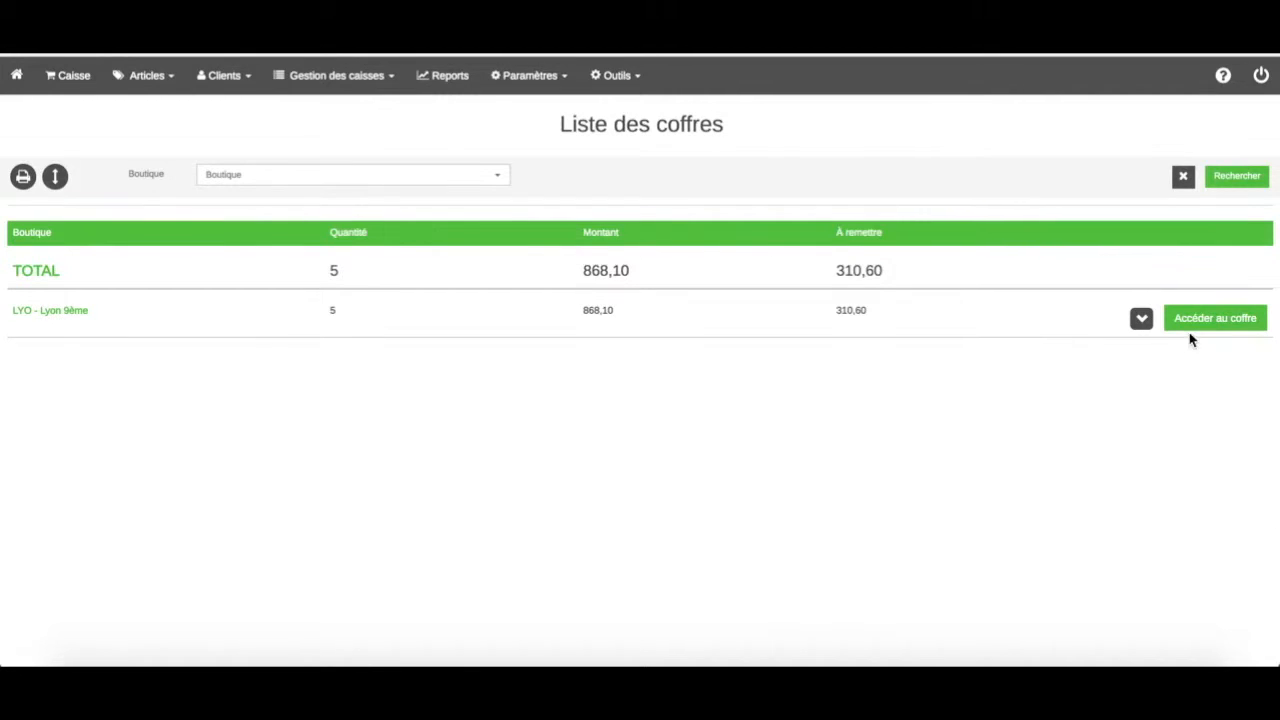
# Access the Lyon 9ème safe and examine the individual cheques it holds with their deferred deposit dates
pyautogui.click(1206, 320)
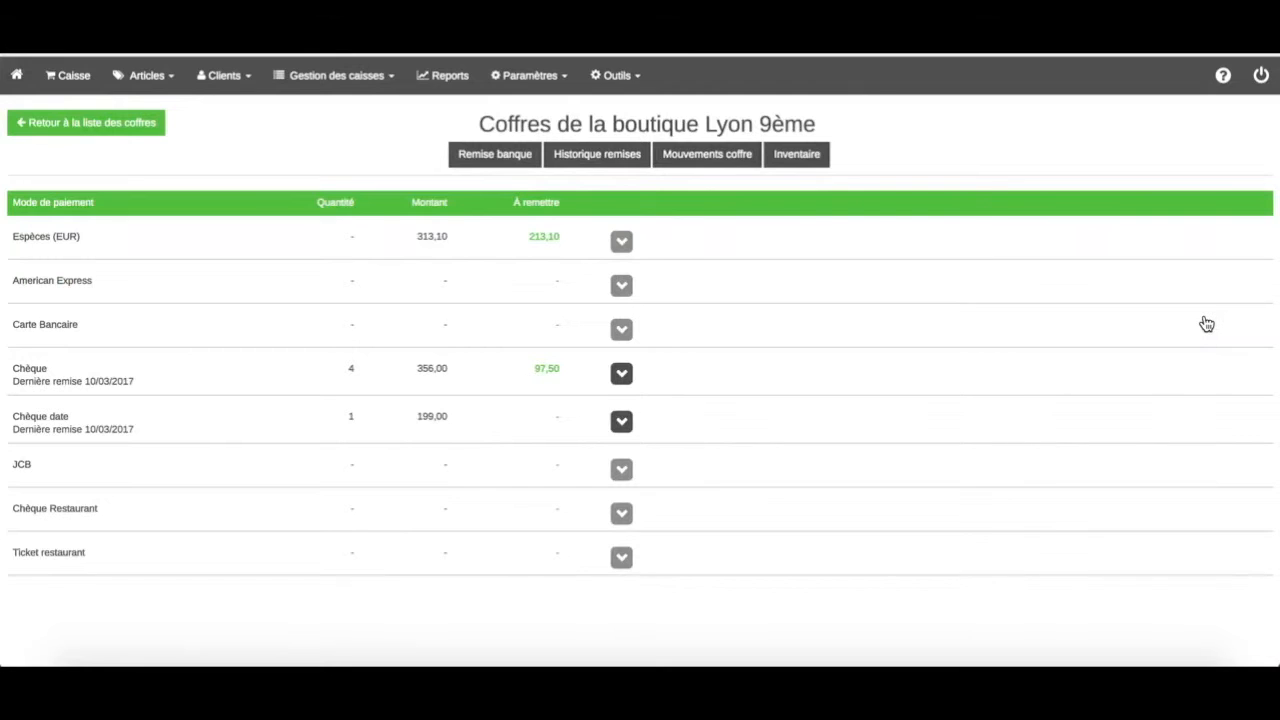
pyautogui.click(622, 374)
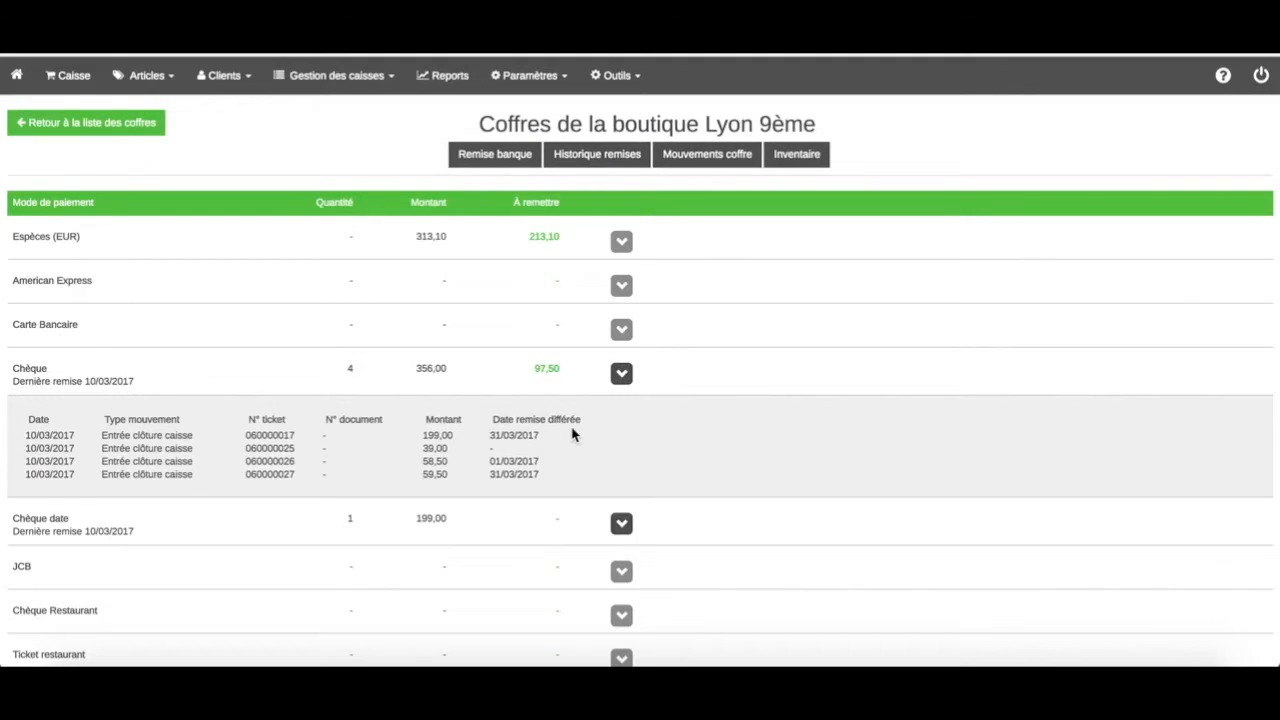
pyautogui.scroll(-1, 574, 433)
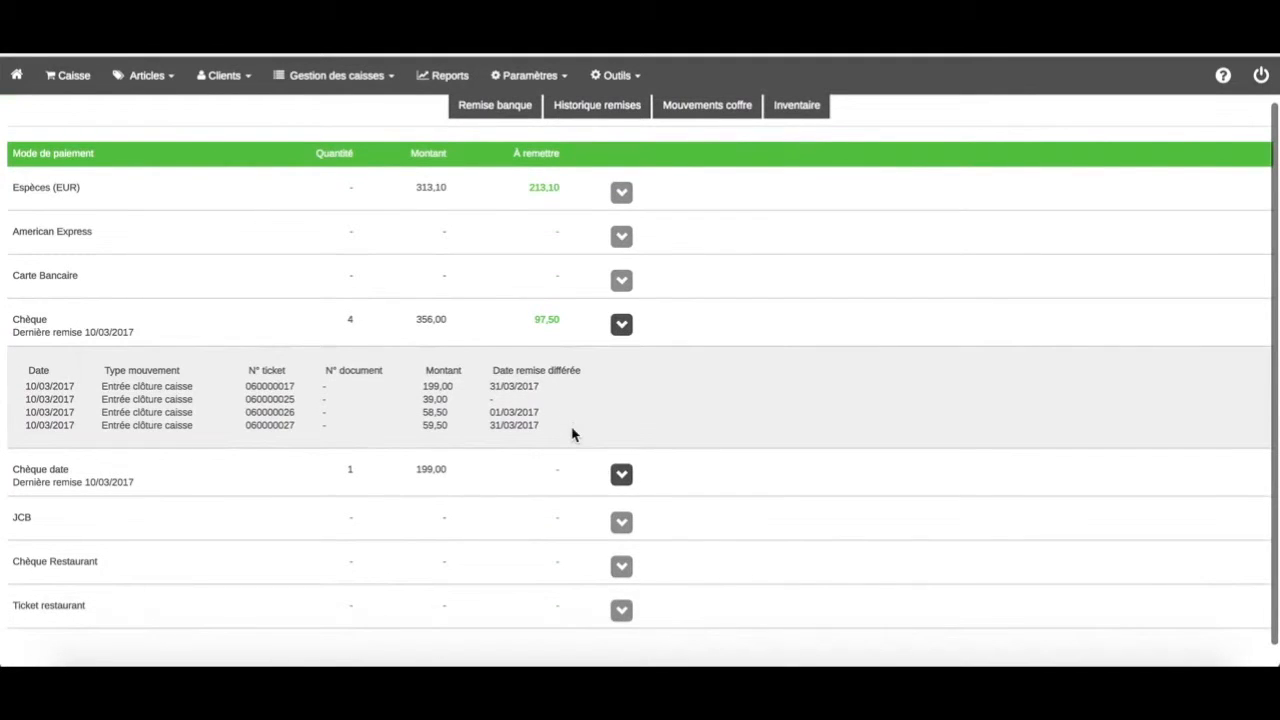
pyautogui.scroll(1, 574, 433)
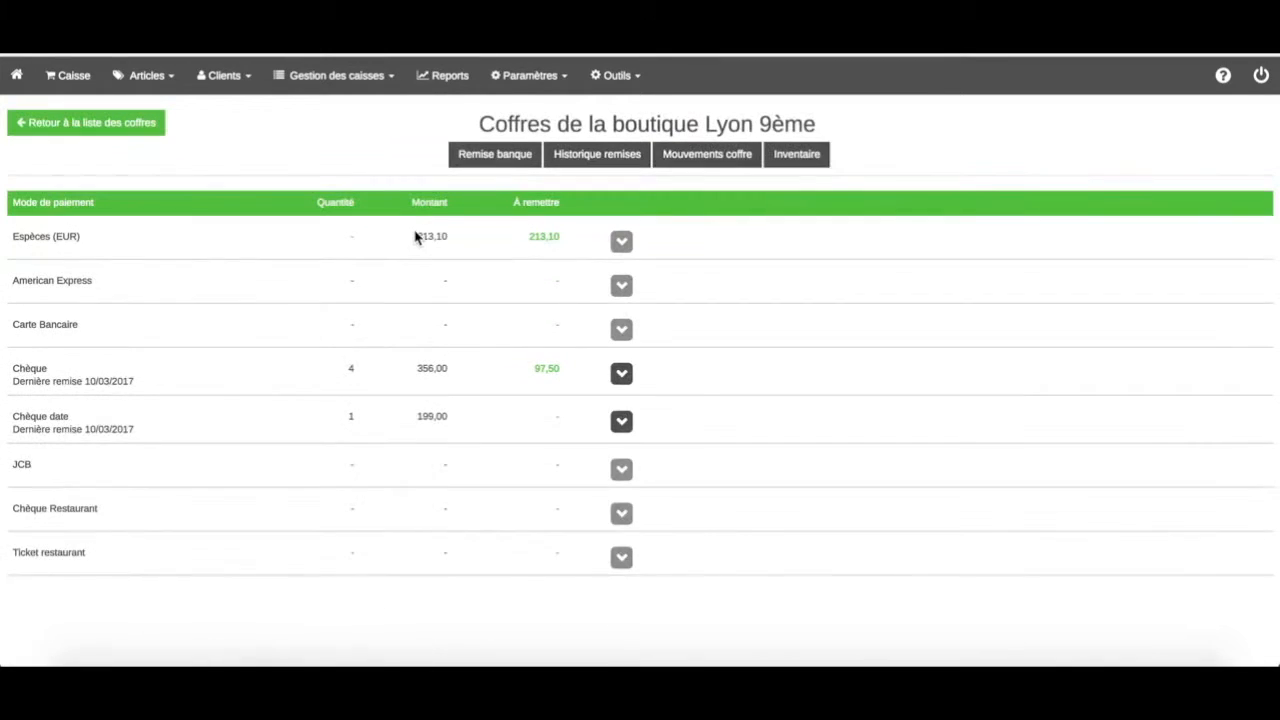
# Prepare a bank deposit to BNP, transferring 213,10 in cash and the 39,00 and 58,50 cheques from the safe
pyautogui.click(486, 158)
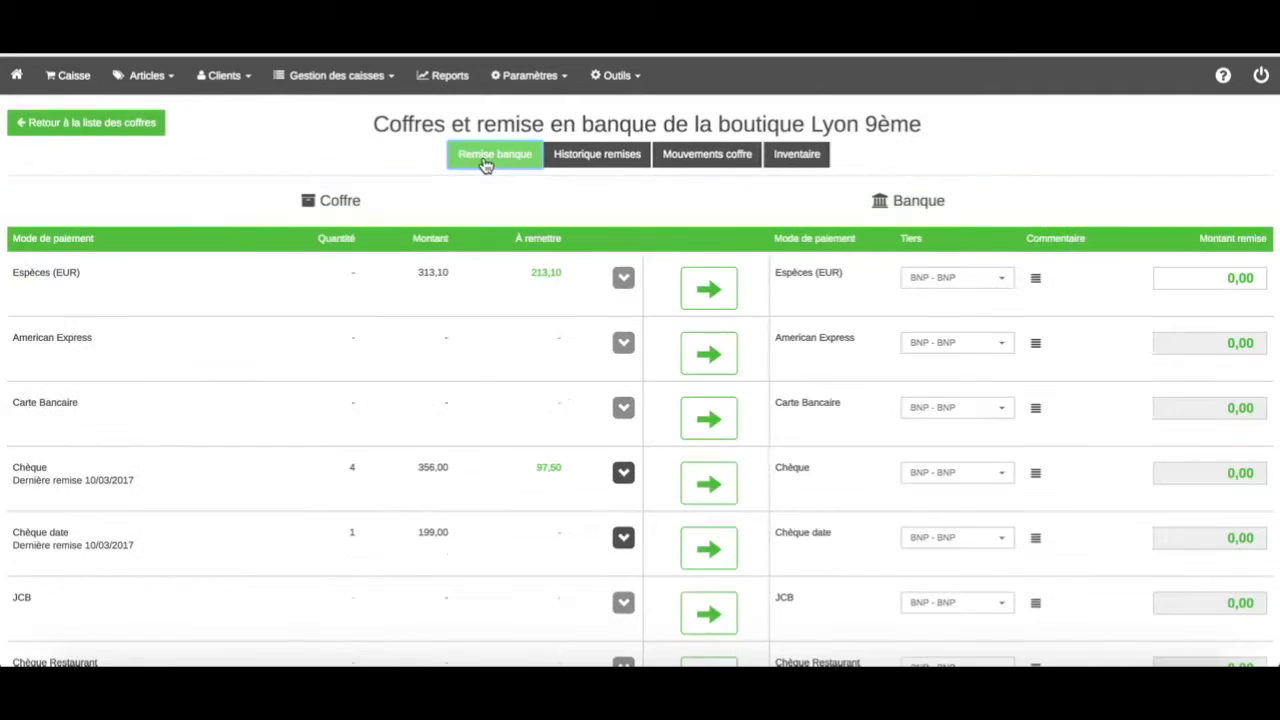
pyautogui.click(720, 289)
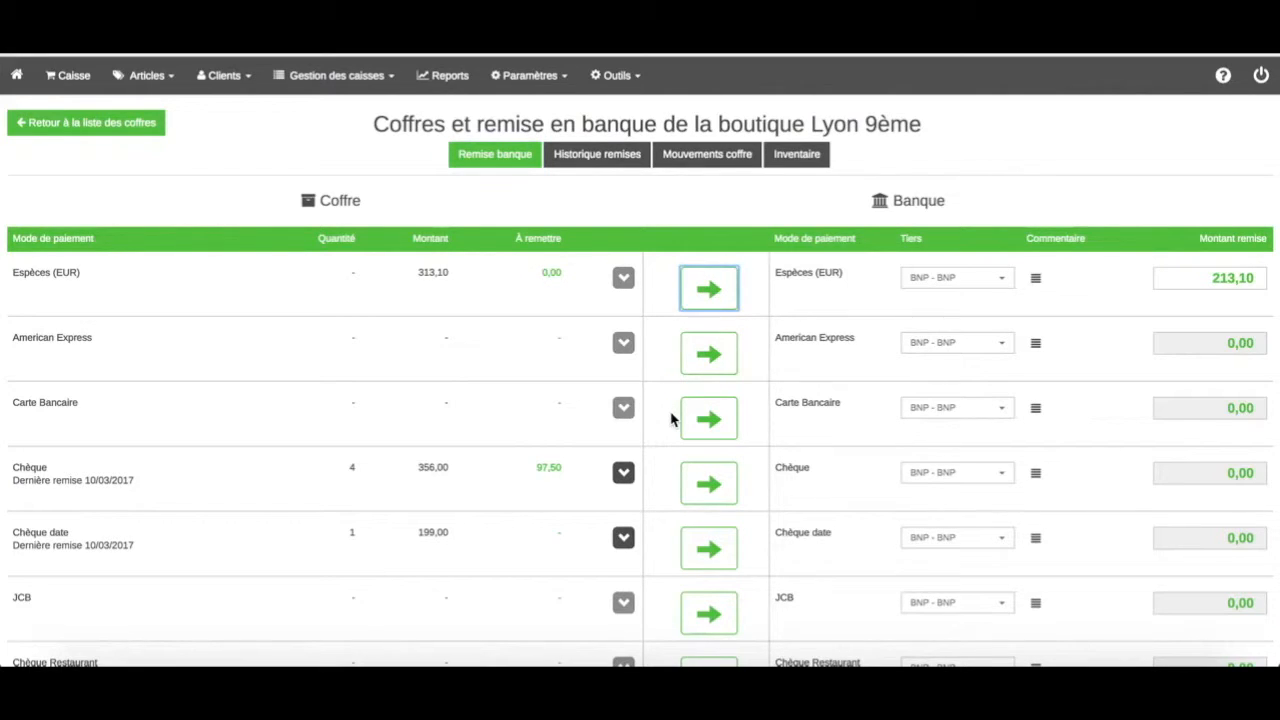
pyautogui.click(622, 475)
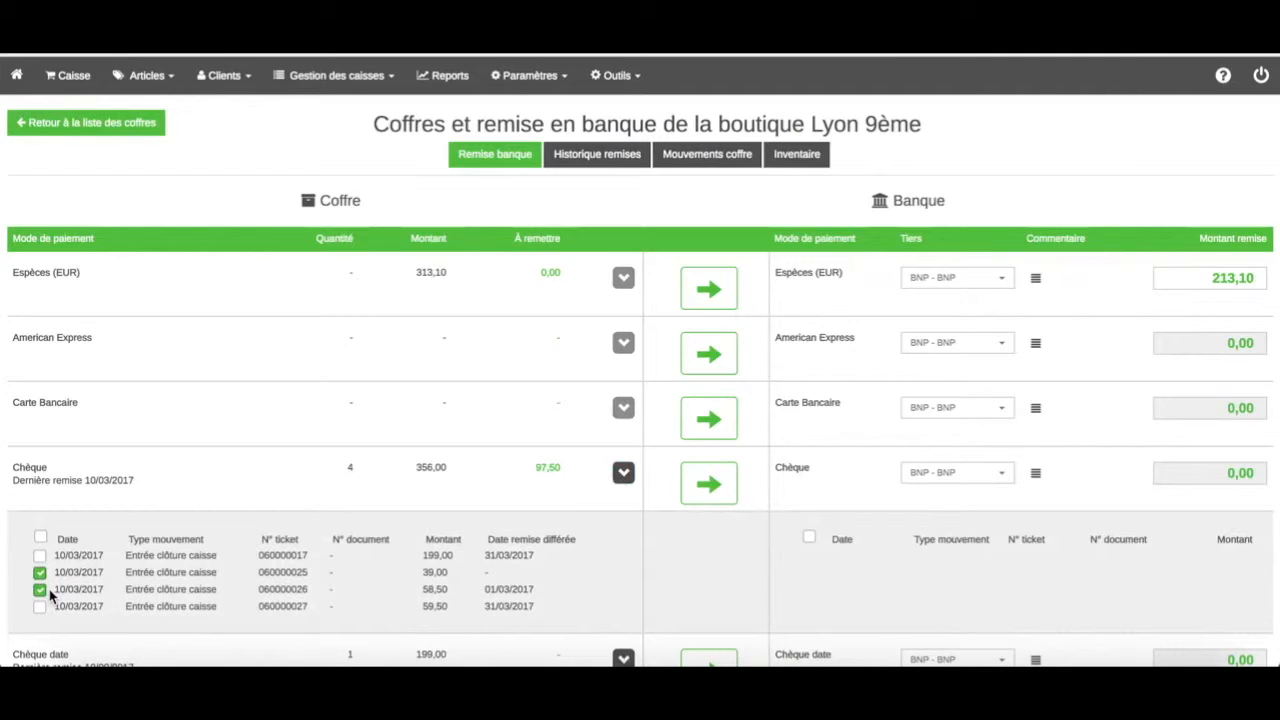
pyautogui.click(42, 557)
pyautogui.click(43, 559)
pyautogui.click(705, 492)
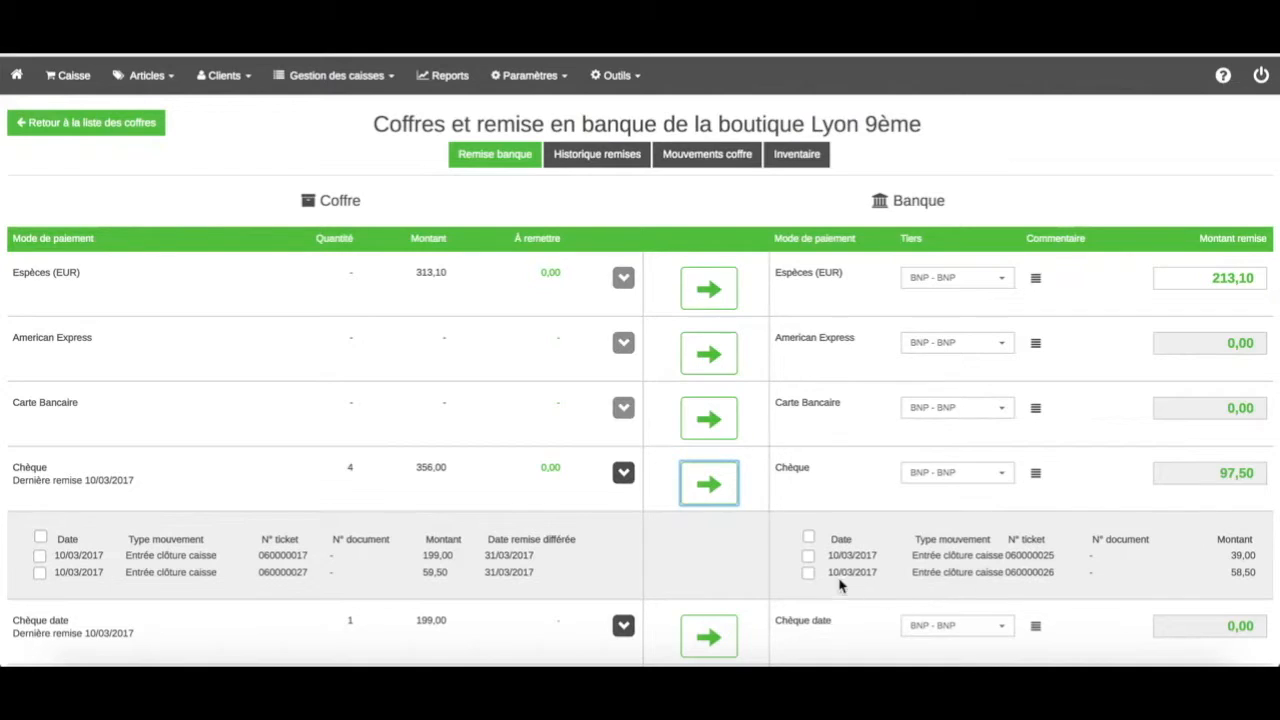
# Check the cheques moved to the bank side and validate the bank deposit
pyautogui.click(808, 555)
pyautogui.scroll(-3, 863, 600)
pyautogui.click(1233, 632)
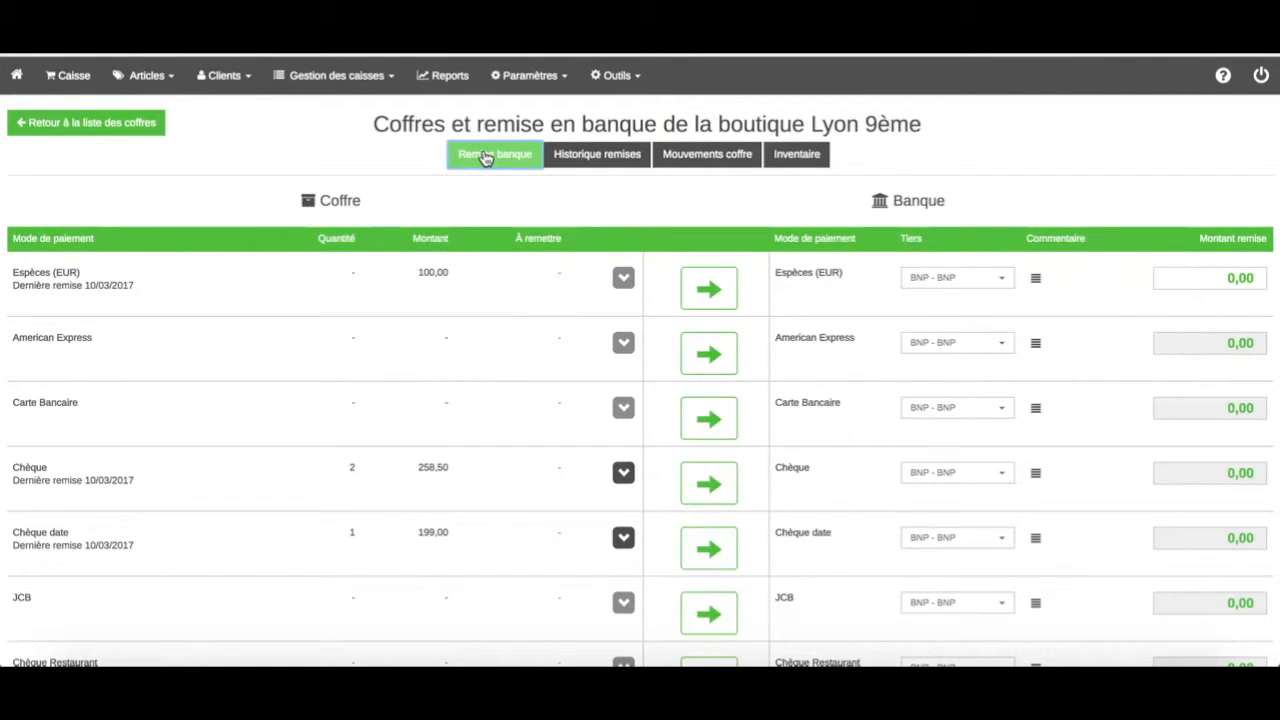
# Examine the cash entries in the bank deposit history and in the safe's movements
pyautogui.click(601, 160)
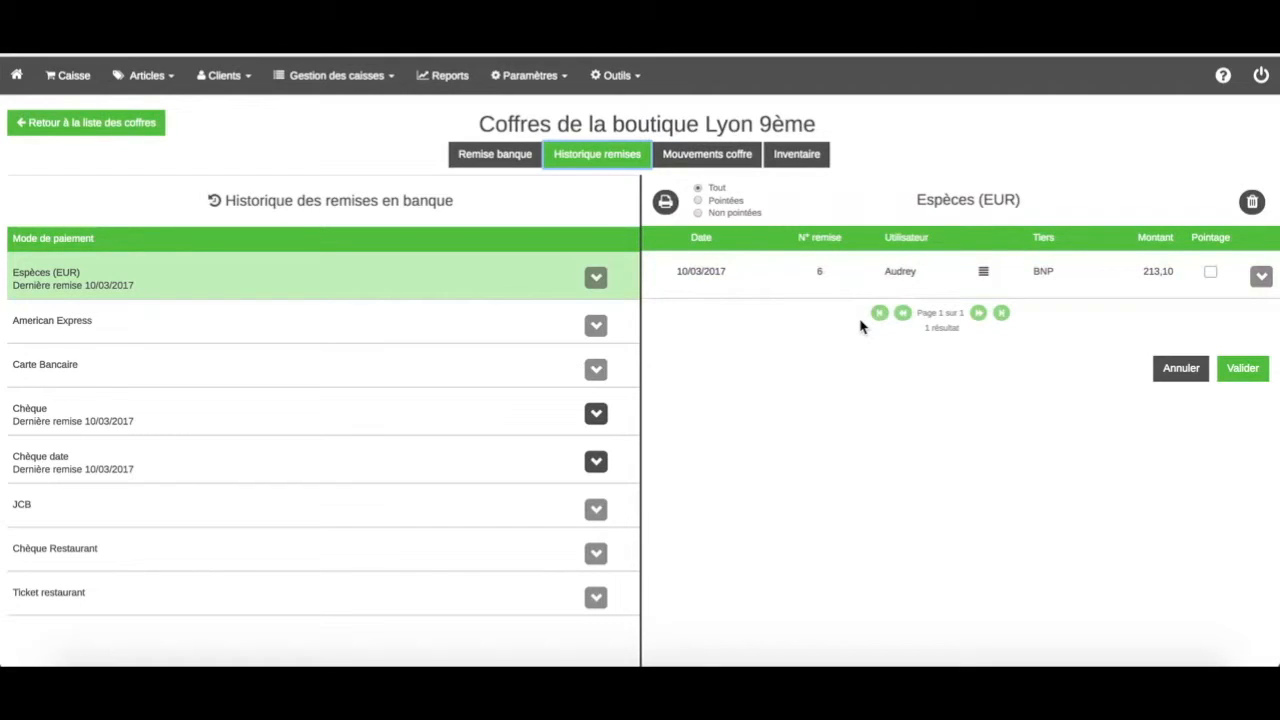
pyautogui.click(1211, 272)
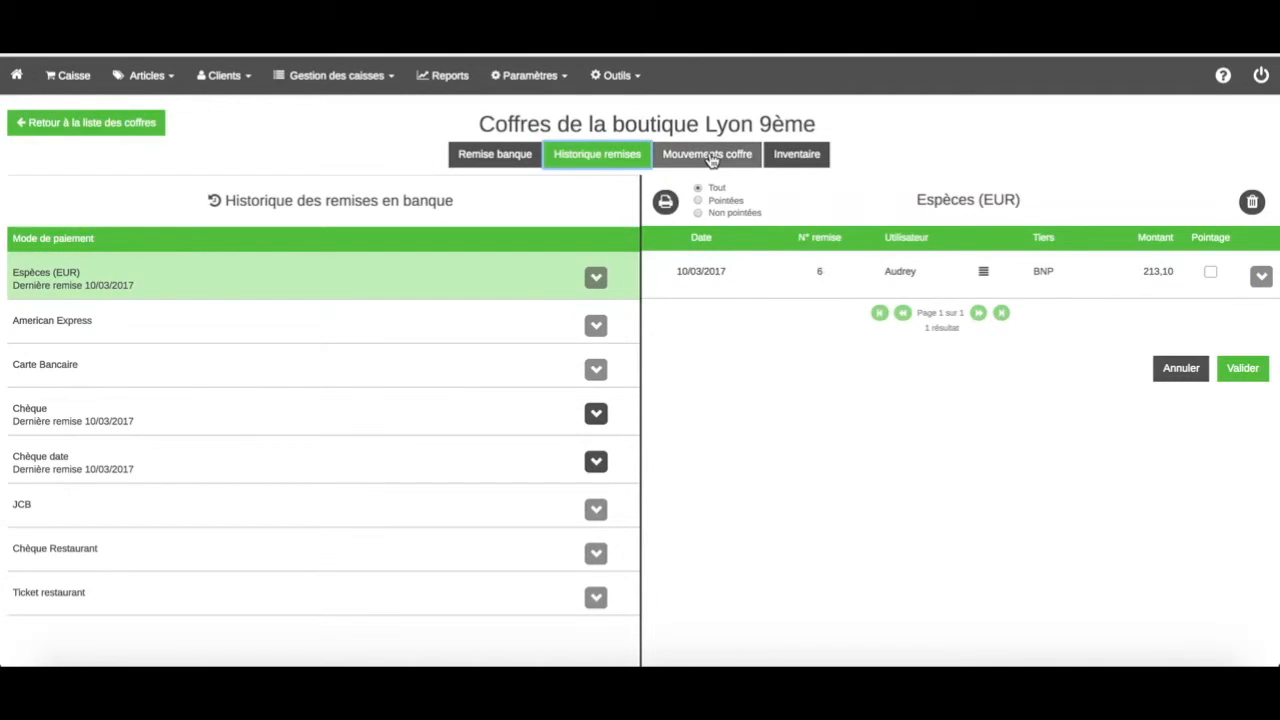
pyautogui.click(710, 158)
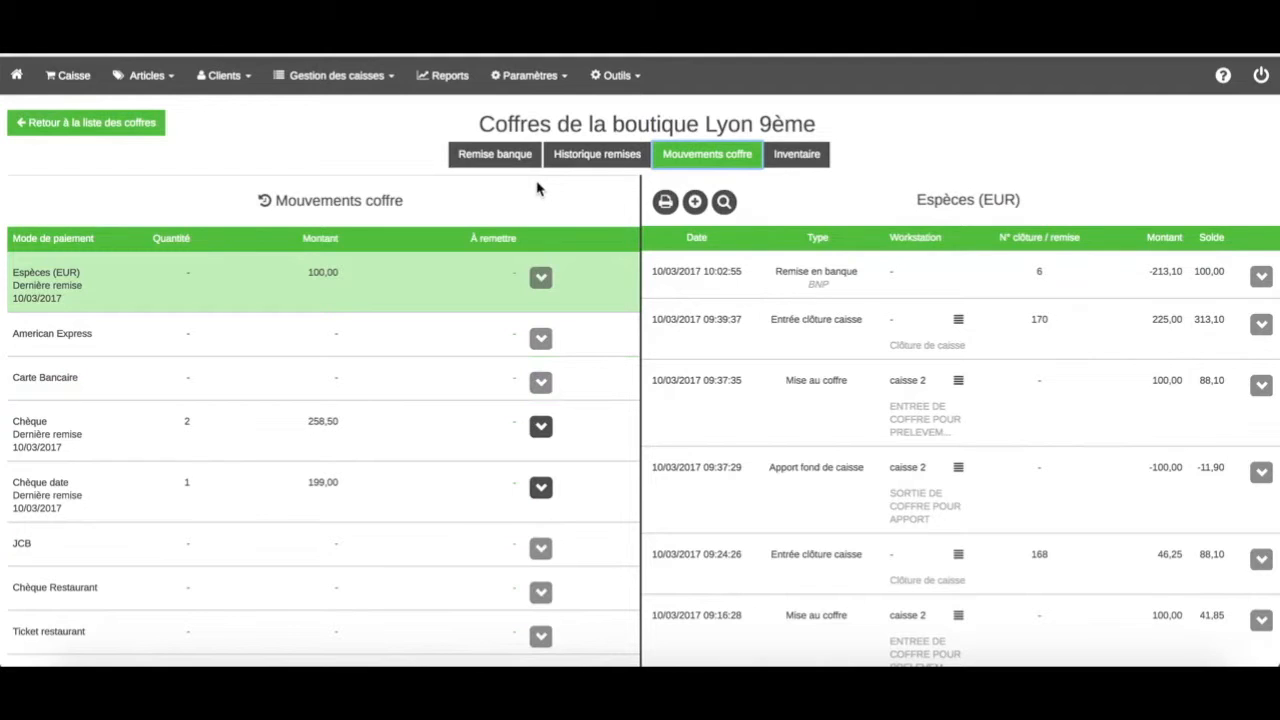
# Add an "EM - Entrée Manuelle" cash movement of 20,00 to the safe with the comment "Chèque retrouvé dans la caisse 2"
pyautogui.click(692, 202)
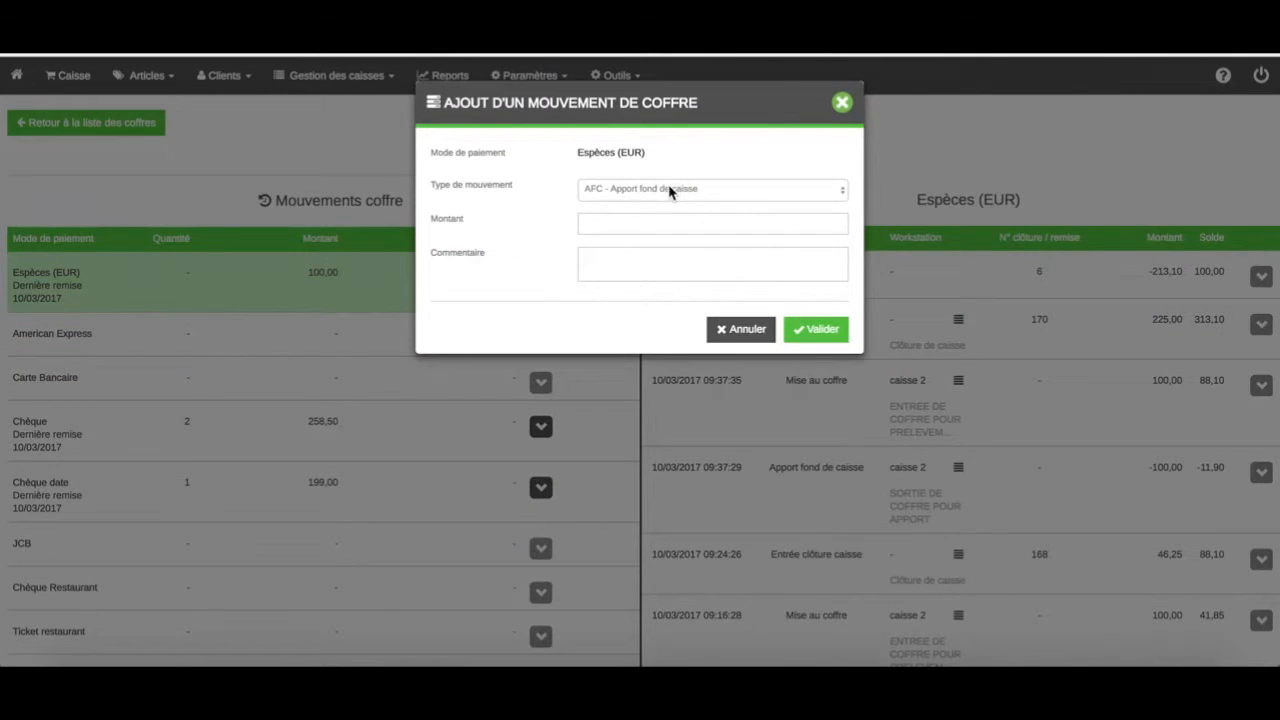
pyautogui.click(669, 191)
pyautogui.click(664, 214)
pyautogui.click(661, 221)
pyautogui.write('2')
pyautogui.click(722, 262)
pyautogui.click(721, 271)
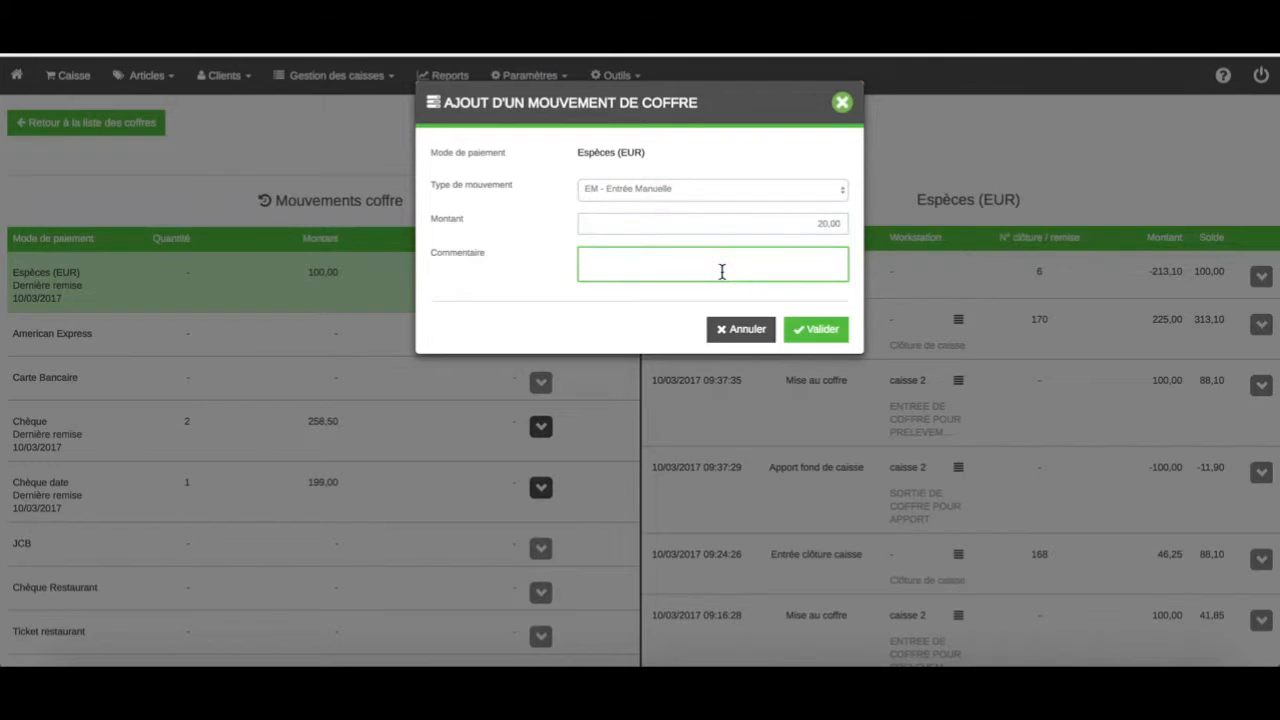
pyautogui.write('Chèque retrouvé dans le caisse 2')
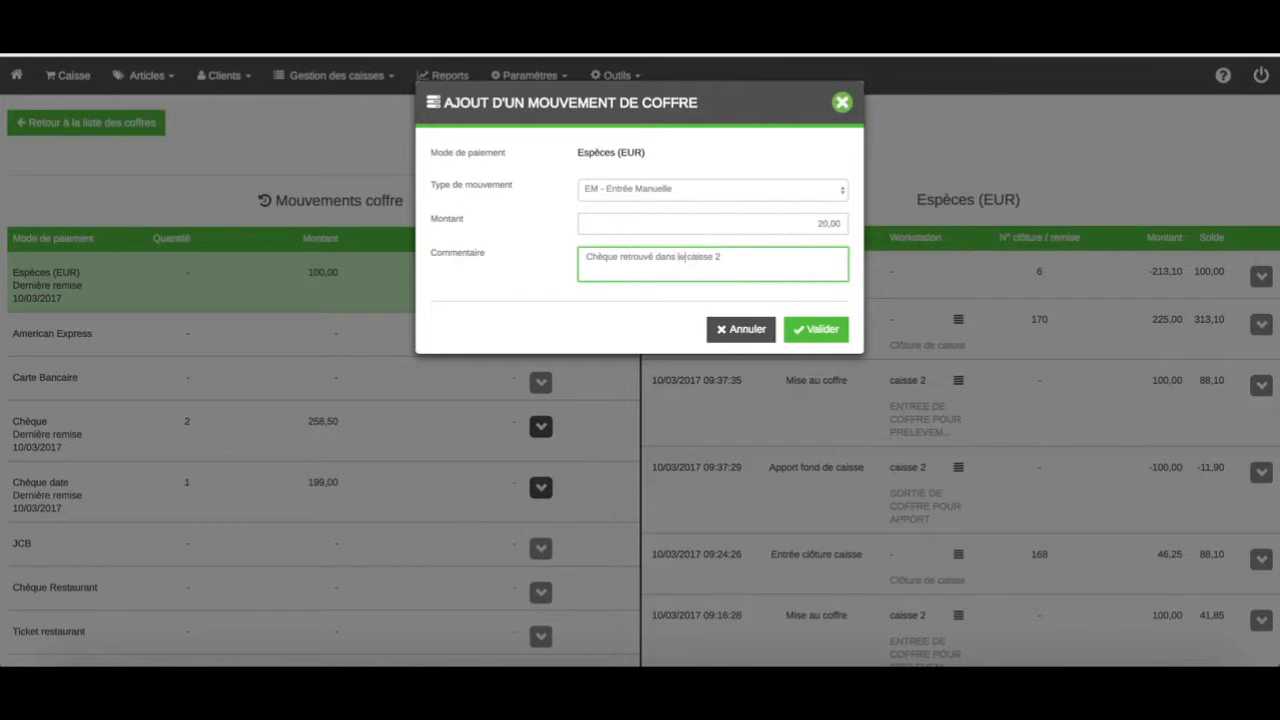
pyautogui.click(834, 332)
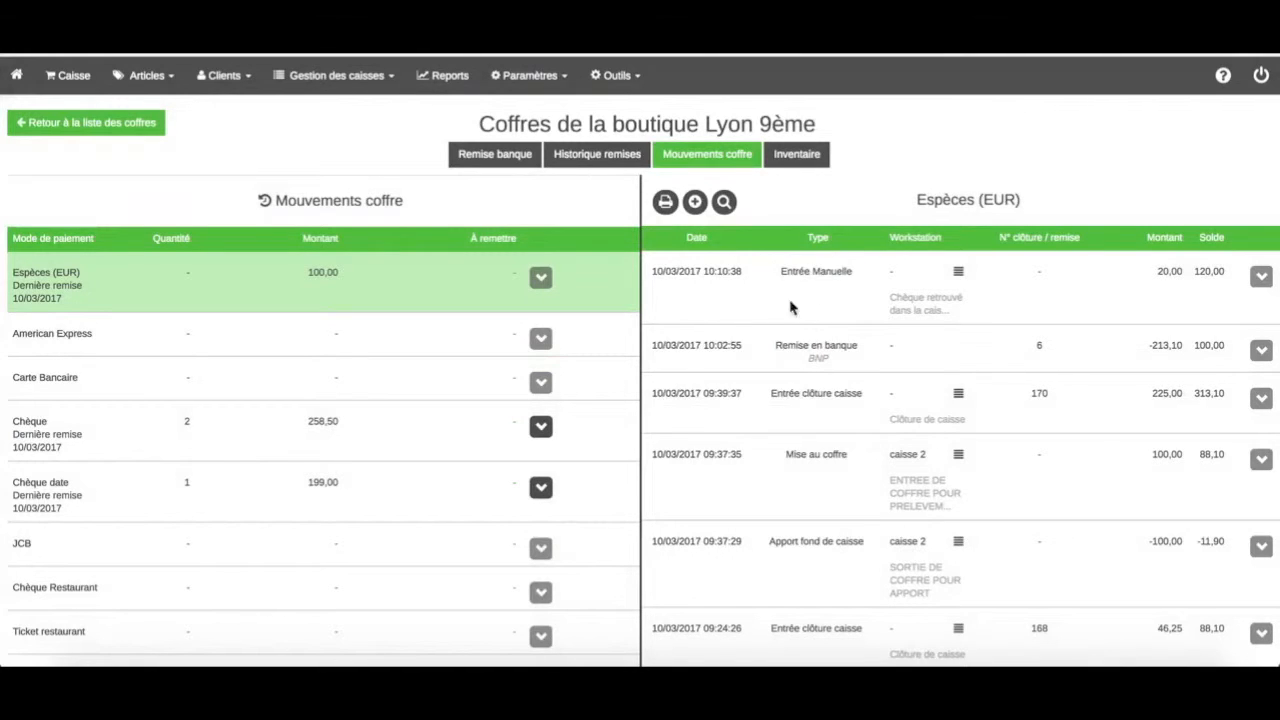
# Refresh the safe's movements and open its inventory for counting
pyautogui.click(746, 160)
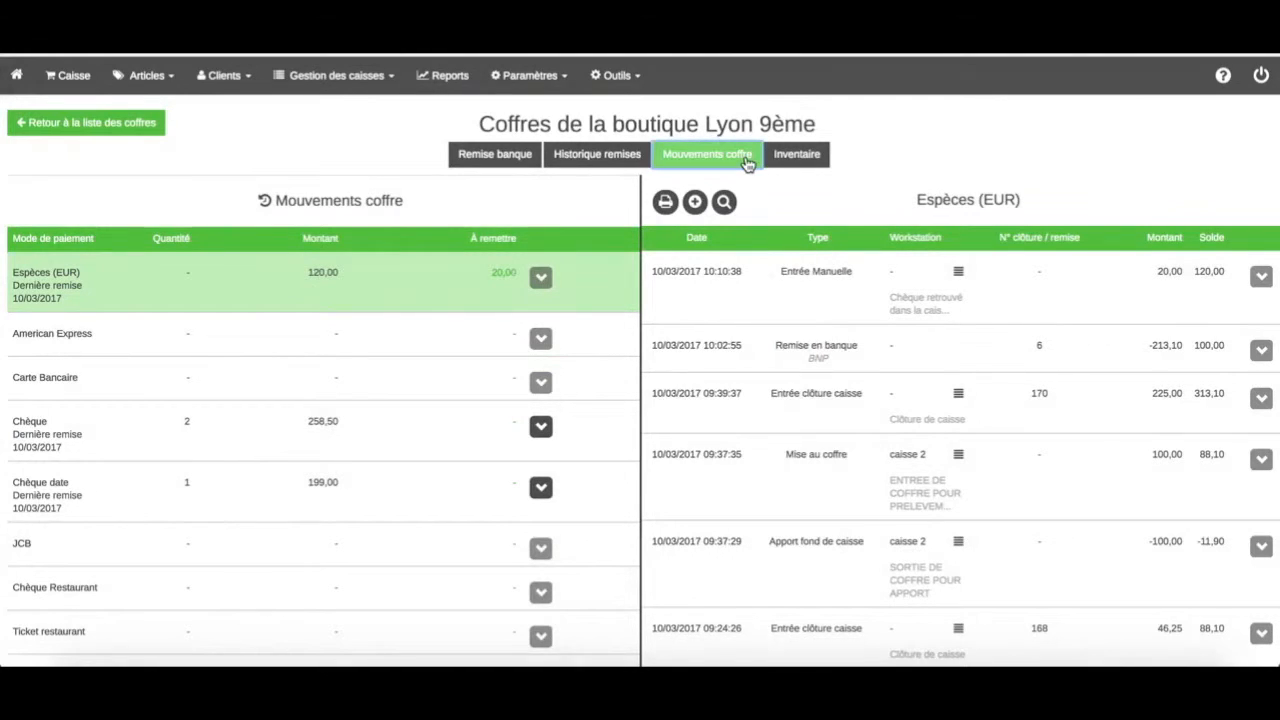
pyautogui.click(795, 164)
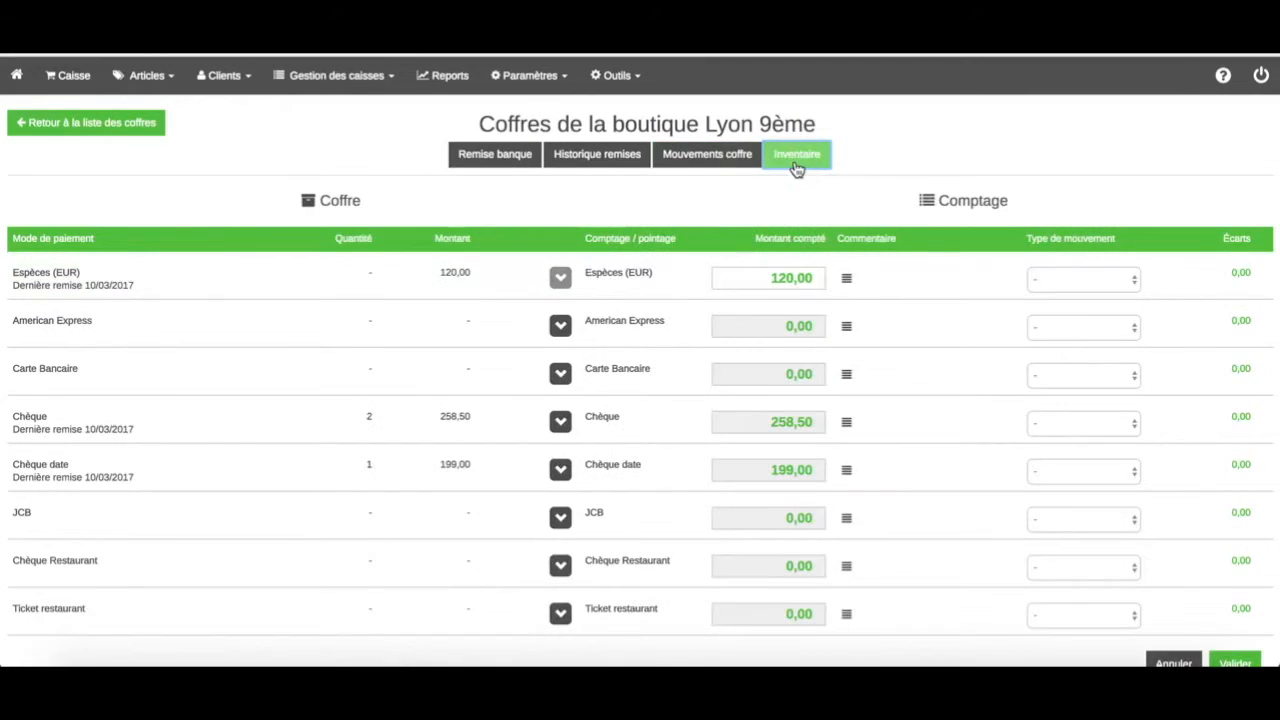
# Set the counted cash amount (Espèces EUR) in the safe inventory to 119 and its movement type to "Régul sortie"
pyautogui.doubleClick(790, 277)
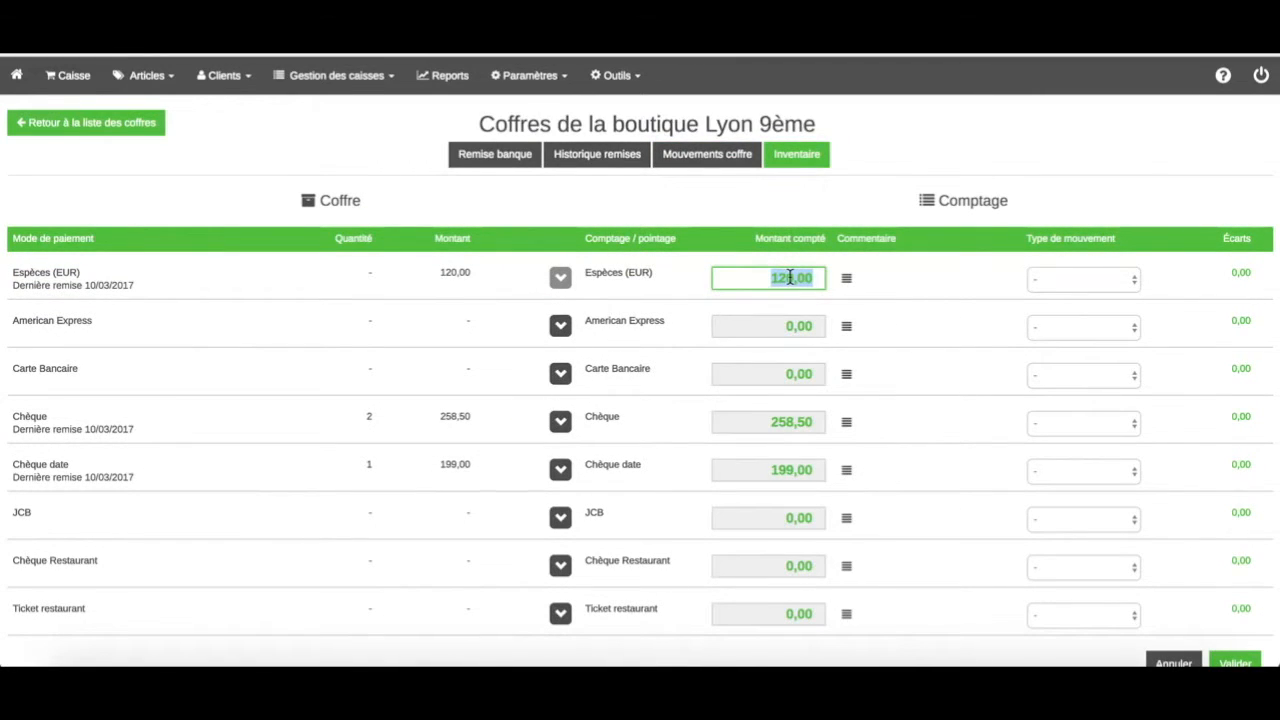
pyautogui.write('11')
pyautogui.press('BackSpace')
pyautogui.write('19')
pyautogui.click(900, 284)
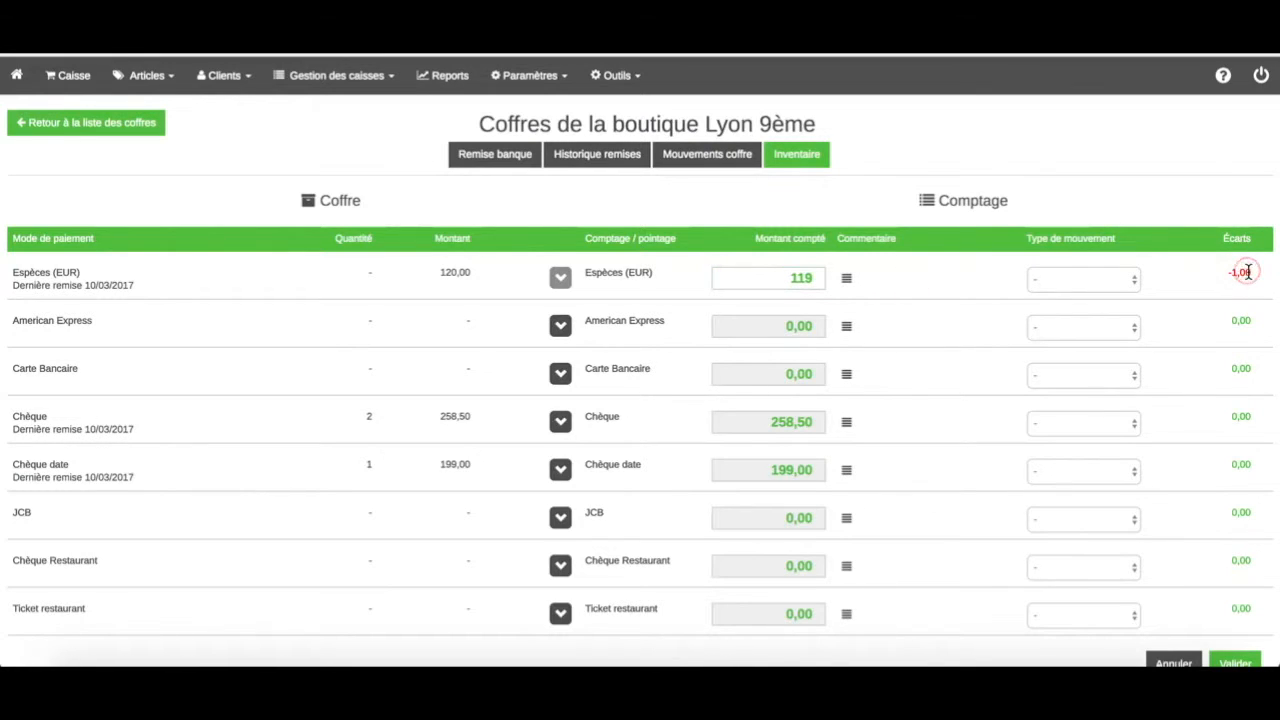
pyautogui.click(1080, 281)
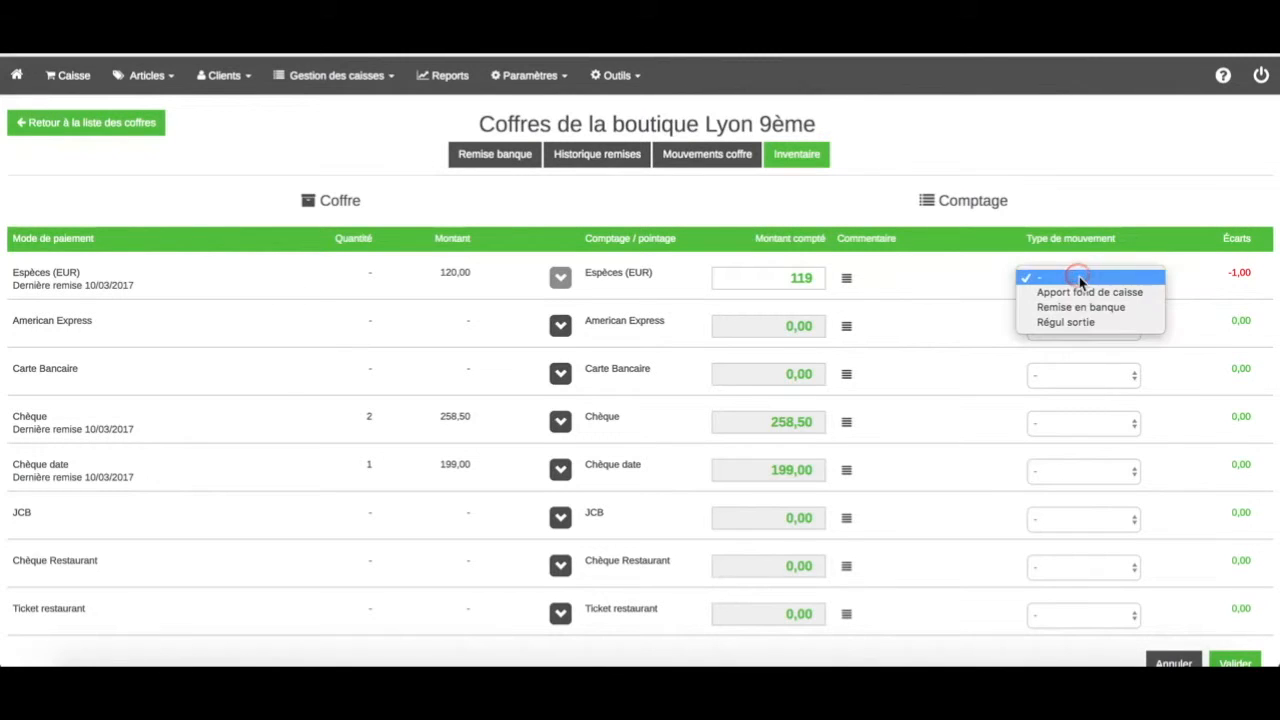
pyautogui.click(1064, 321)
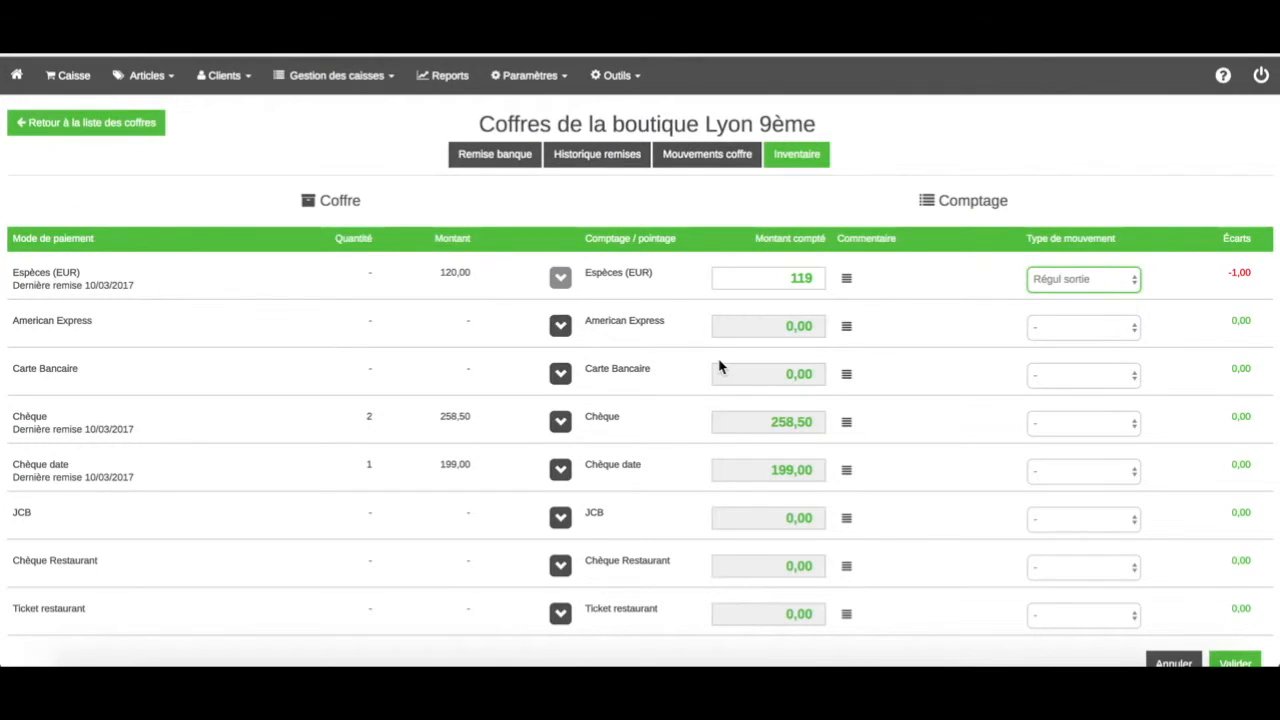
# Show the individual cheques of the Chèque line, keep them all ticked as counted, and validate the safe inventory
pyautogui.click(560, 424)
pyautogui.scroll(-2, 558, 428)
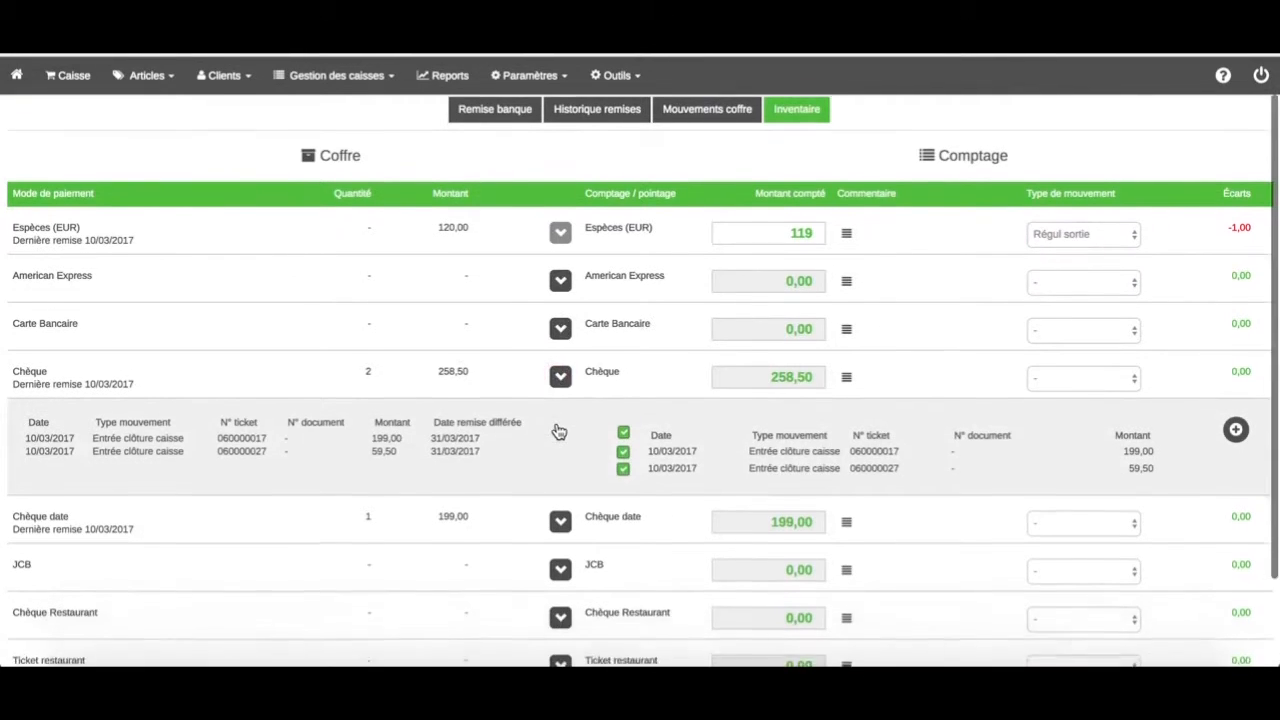
pyautogui.click(623, 431)
pyautogui.click(623, 431)
pyautogui.scroll(-3, 1011, 528)
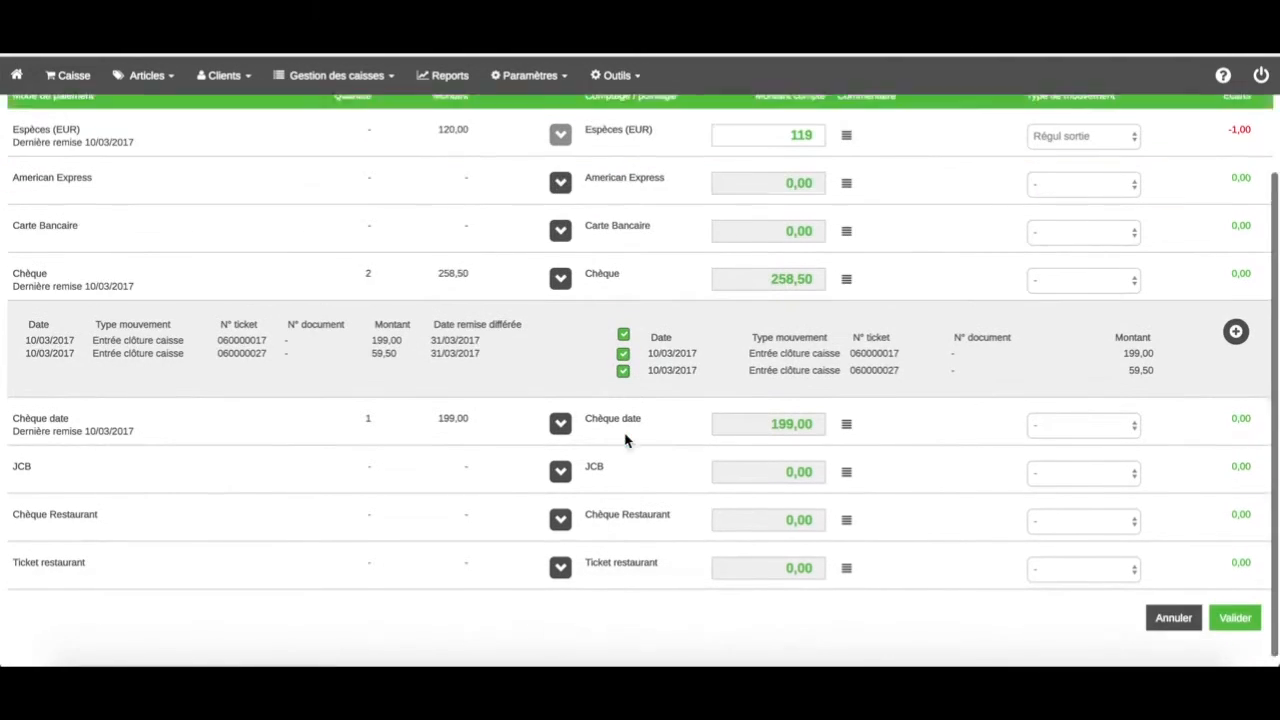
pyautogui.click(1236, 606)
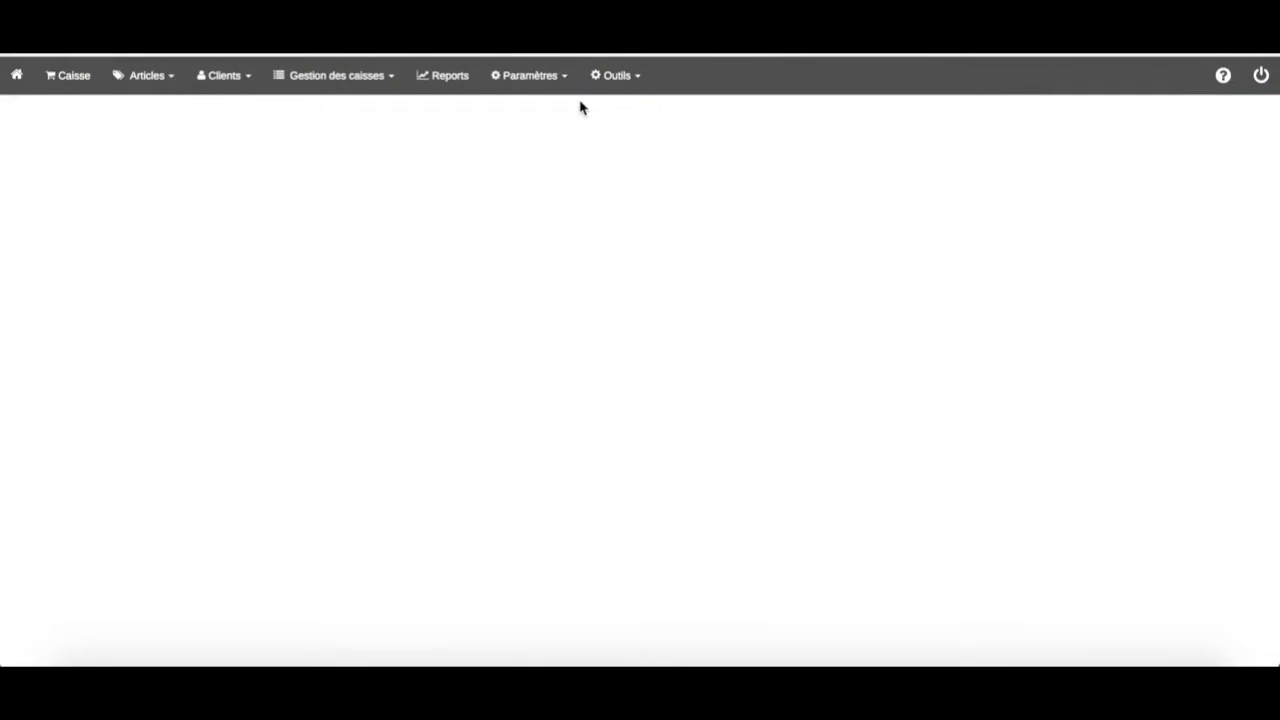
# Examine the "Etat des remises en banque" report for Lyon 9ème and run the "Etat du coffre par boutique" report
pyautogui.click(457, 86)
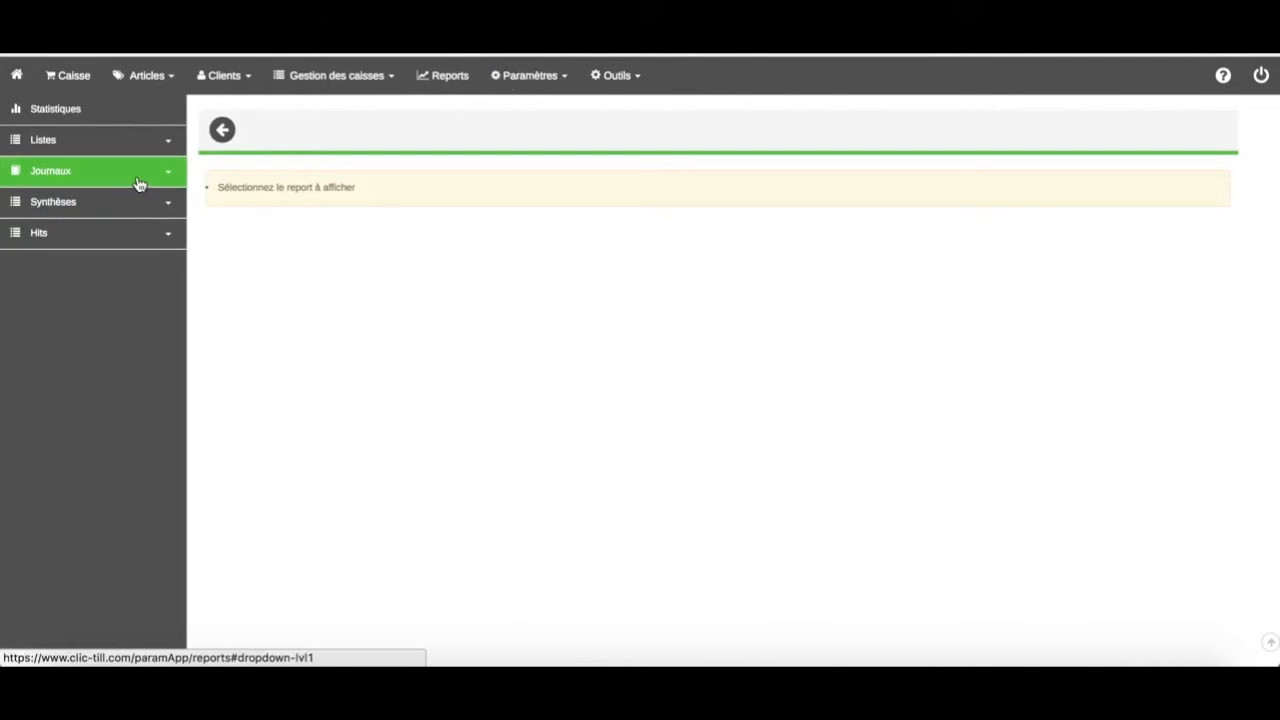
pyautogui.click(139, 183)
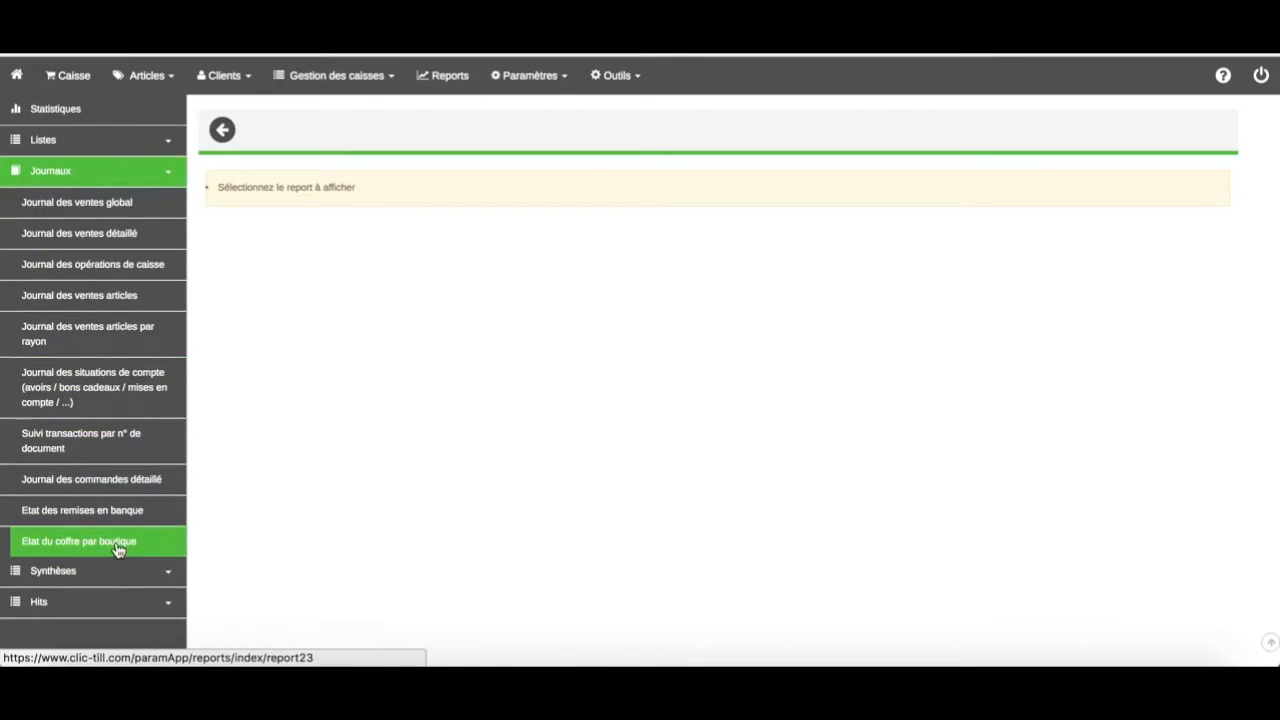
pyautogui.click(122, 516)
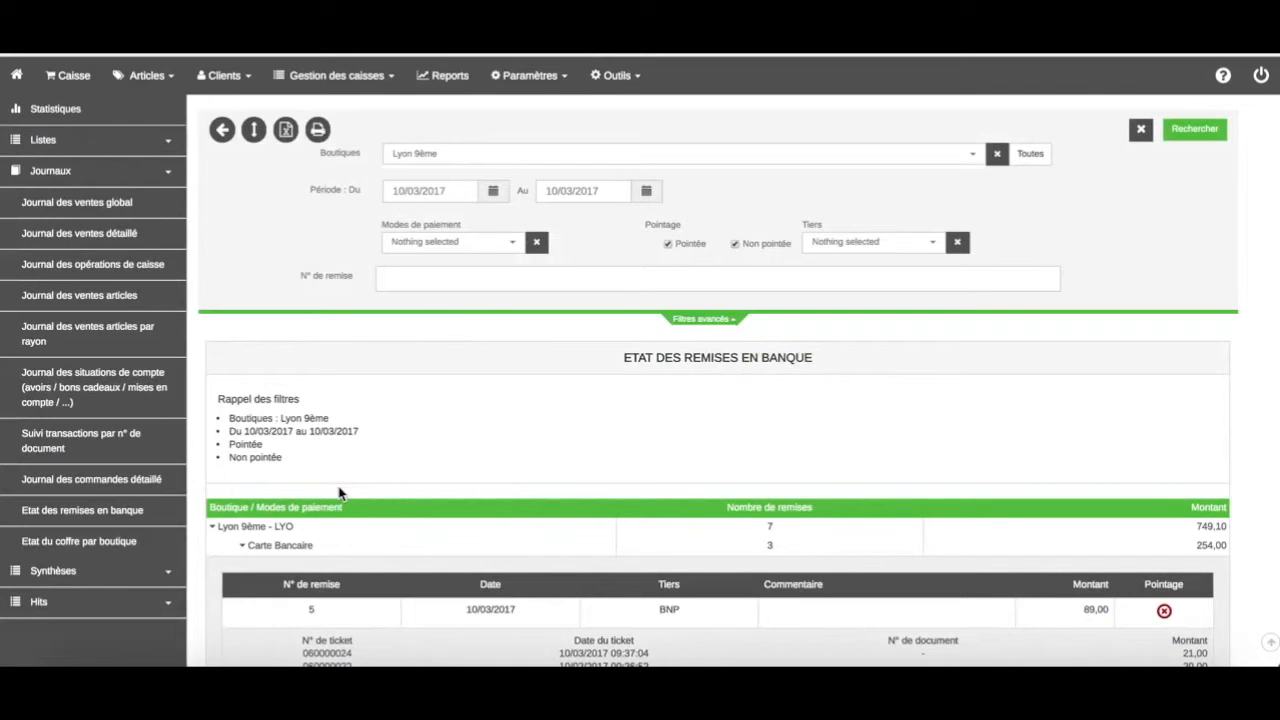
pyautogui.click(485, 256)
pyautogui.click(483, 250)
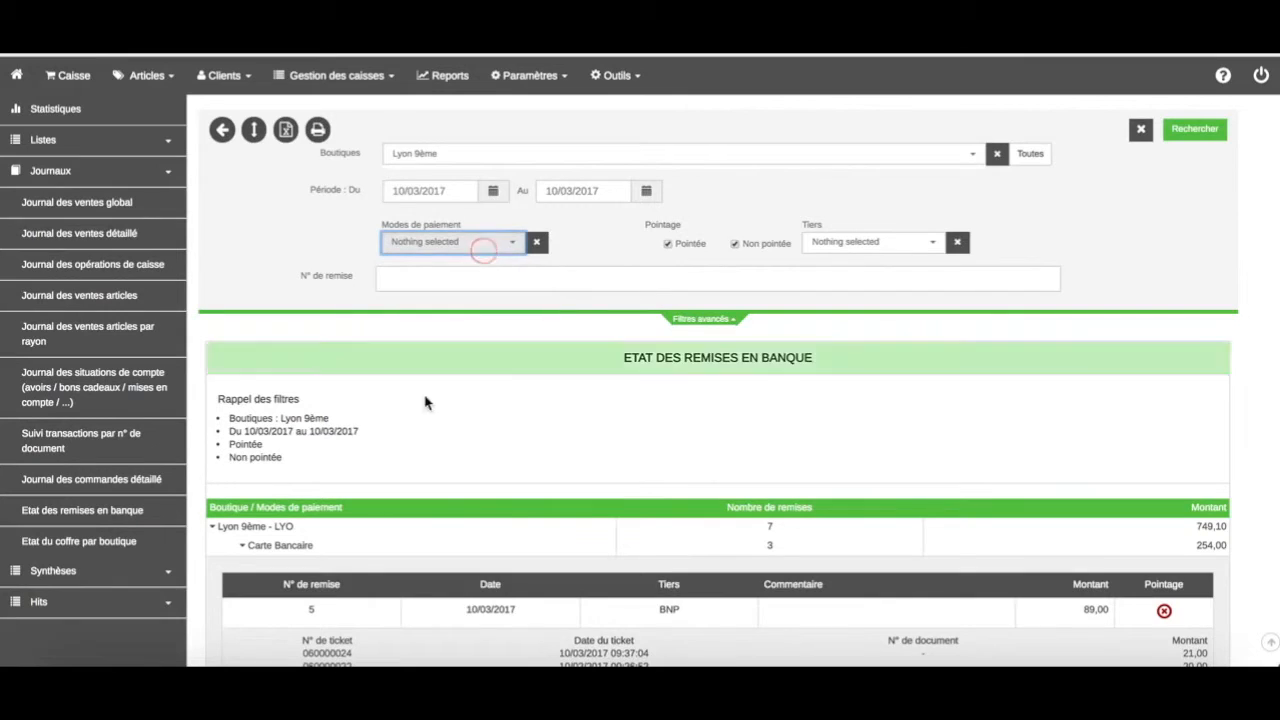
pyautogui.scroll(-3, 417, 437)
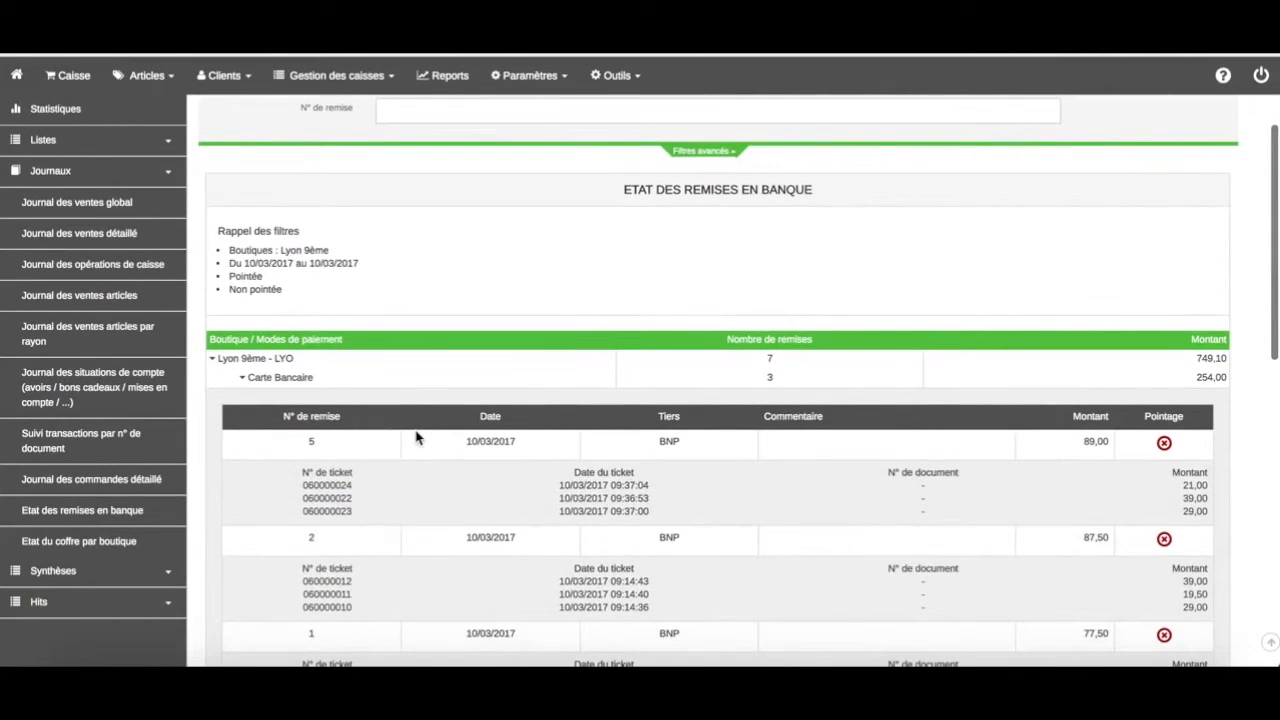
pyautogui.scroll(-8, 417, 437)
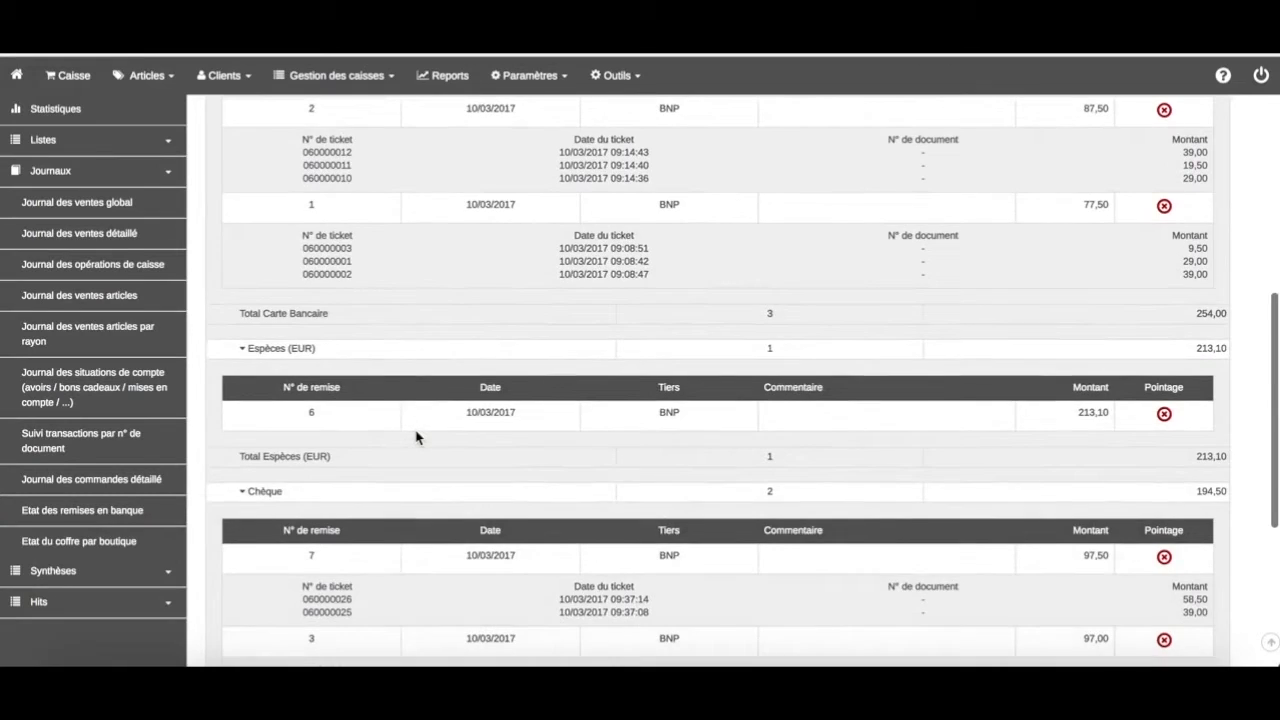
pyautogui.click(120, 548)
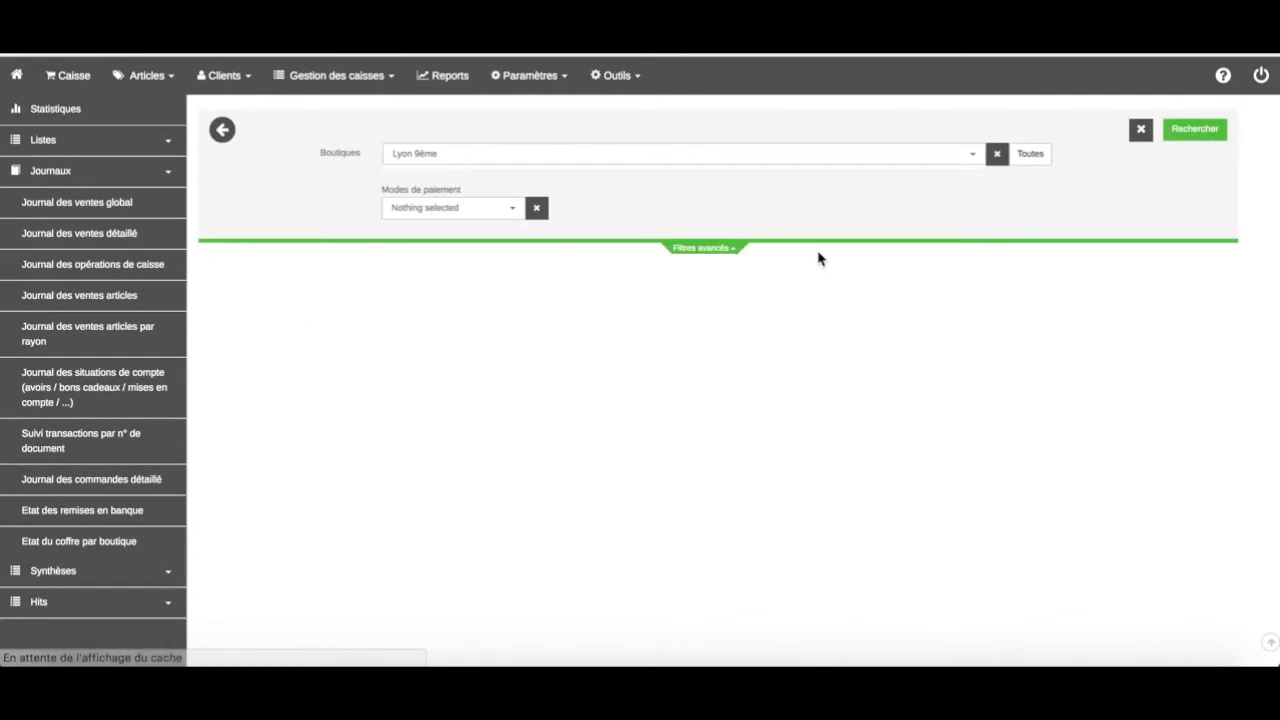
pyautogui.click(1200, 129)
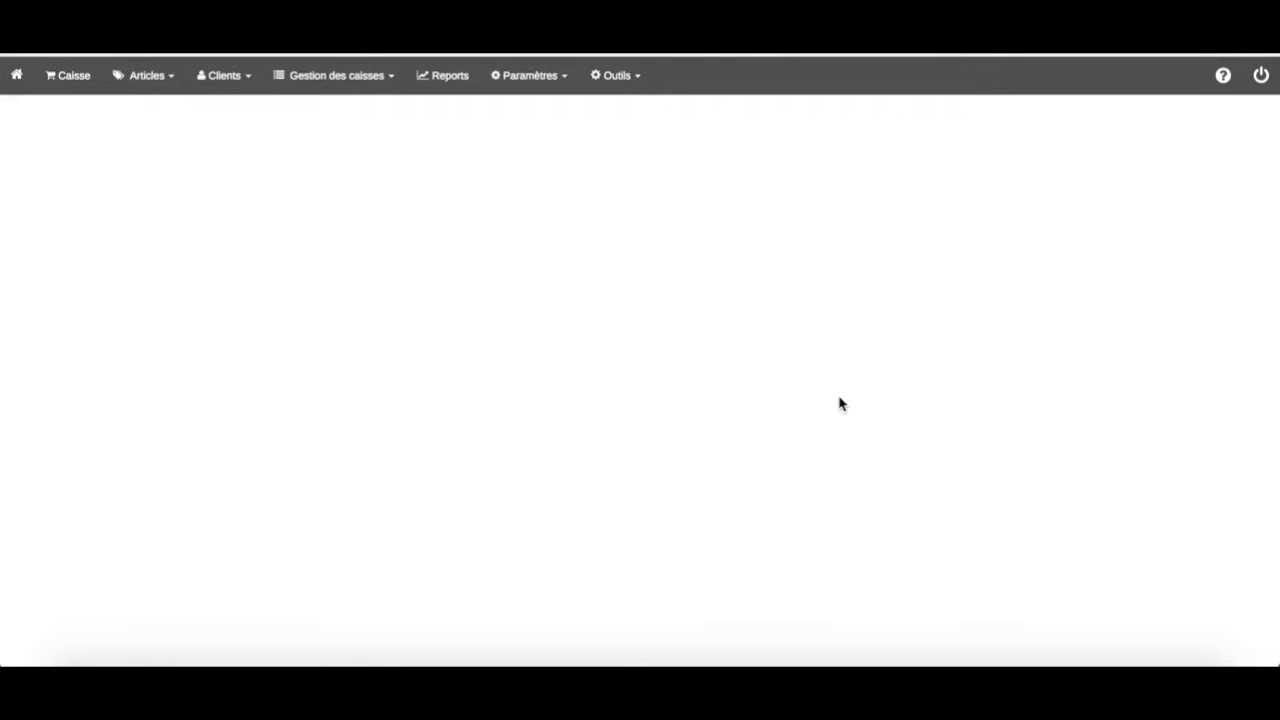
# Examine the safe movement types, including "Entrée clôture caisse" and "Remise en banque", and the form for adding one
pyautogui.click(515, 75)
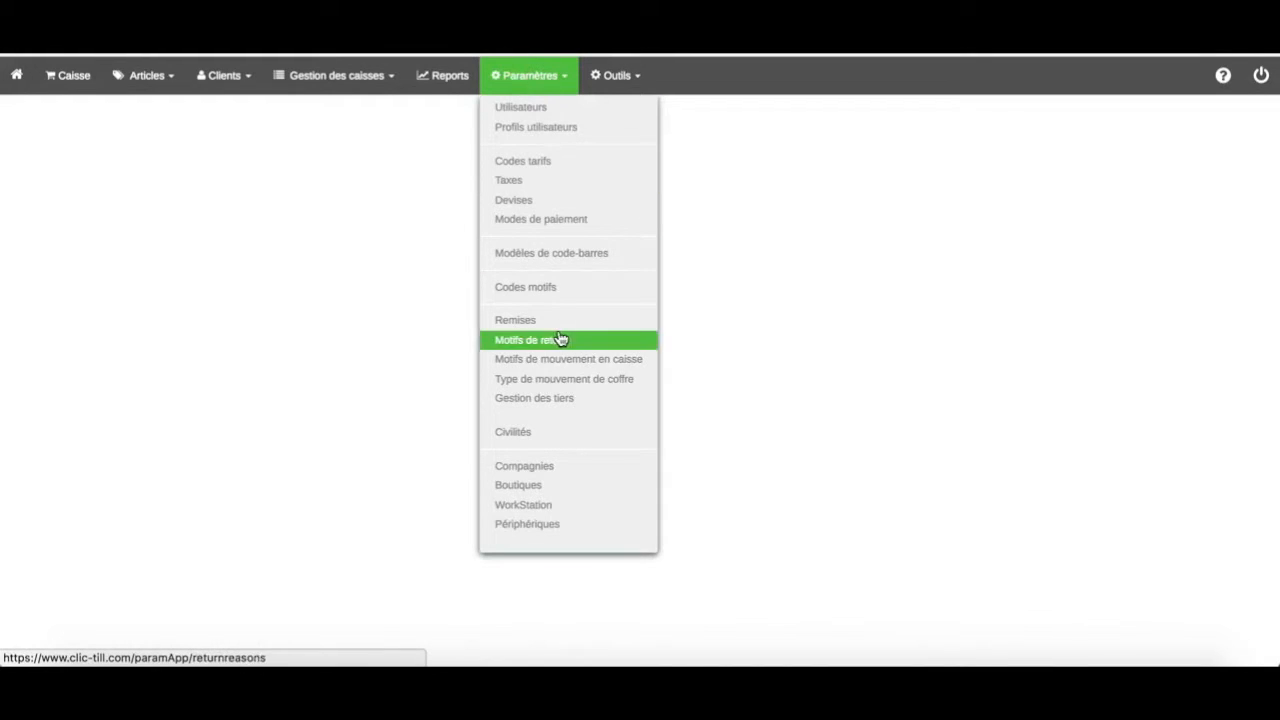
pyautogui.click(568, 380)
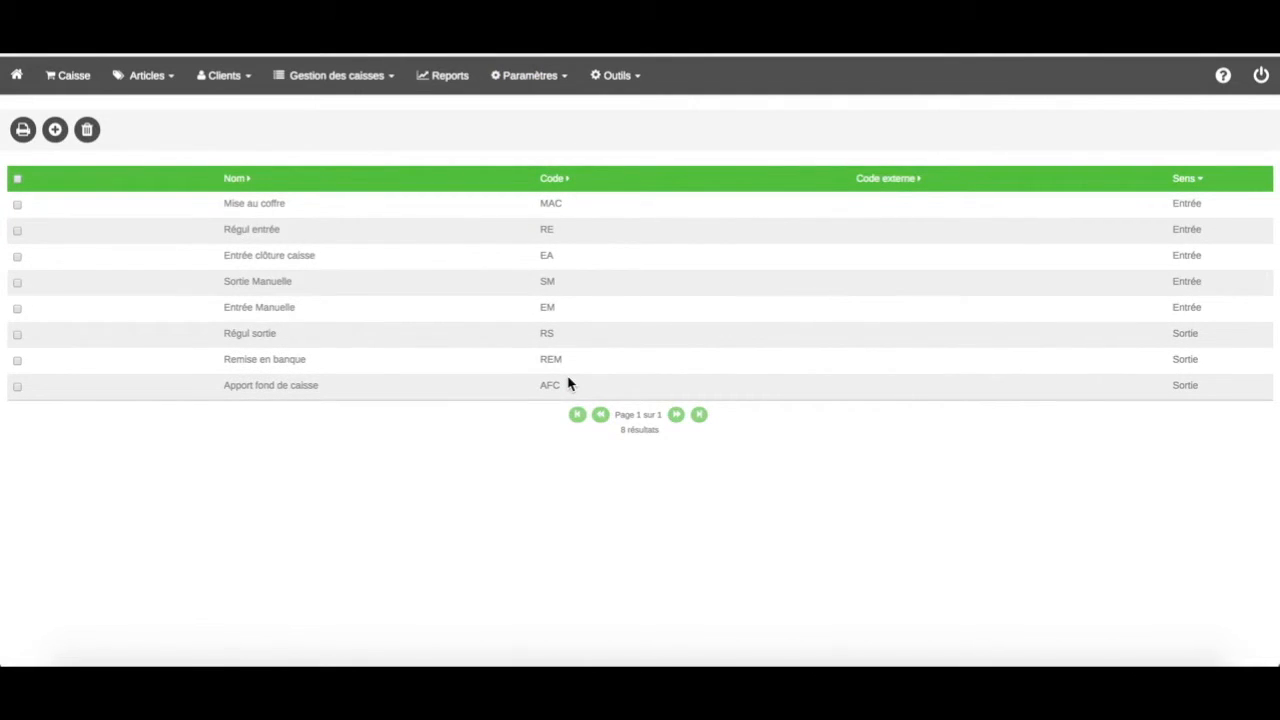
pyautogui.moveTo(334, 264); pyautogui.dragTo(230, 265)
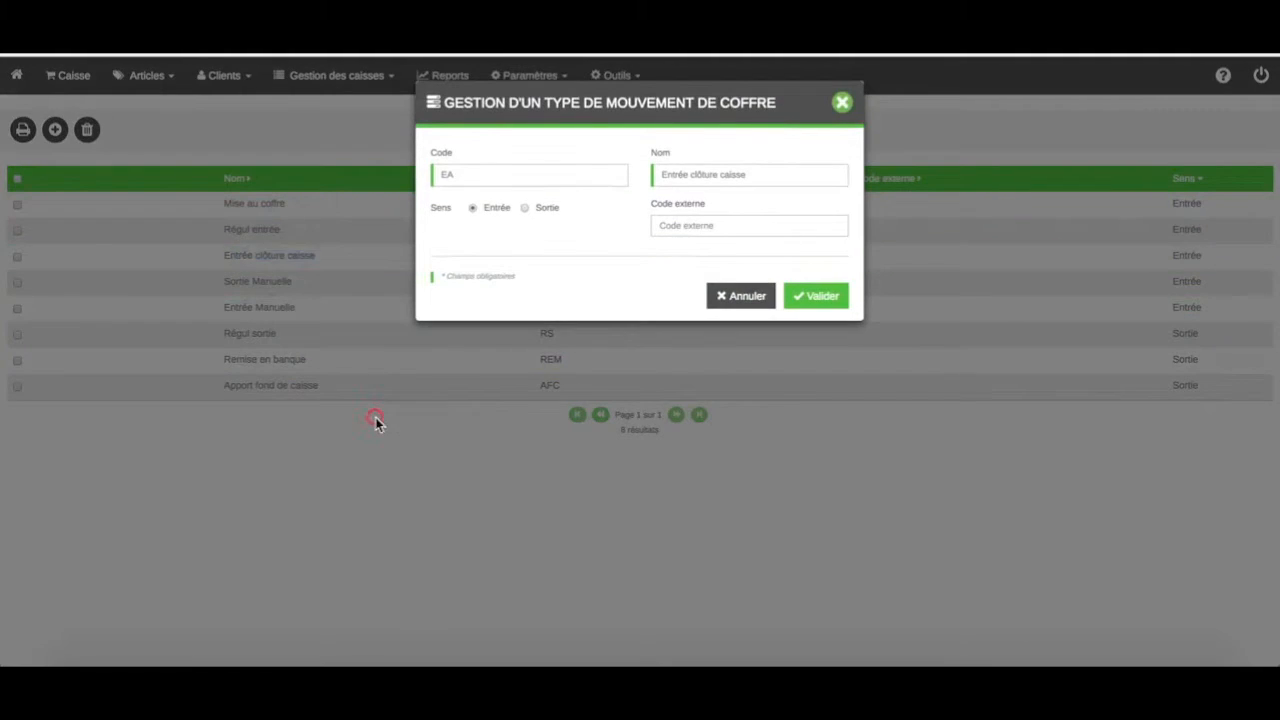
pyautogui.click(373, 421)
pyautogui.moveTo(322, 362); pyautogui.dragTo(197, 366)
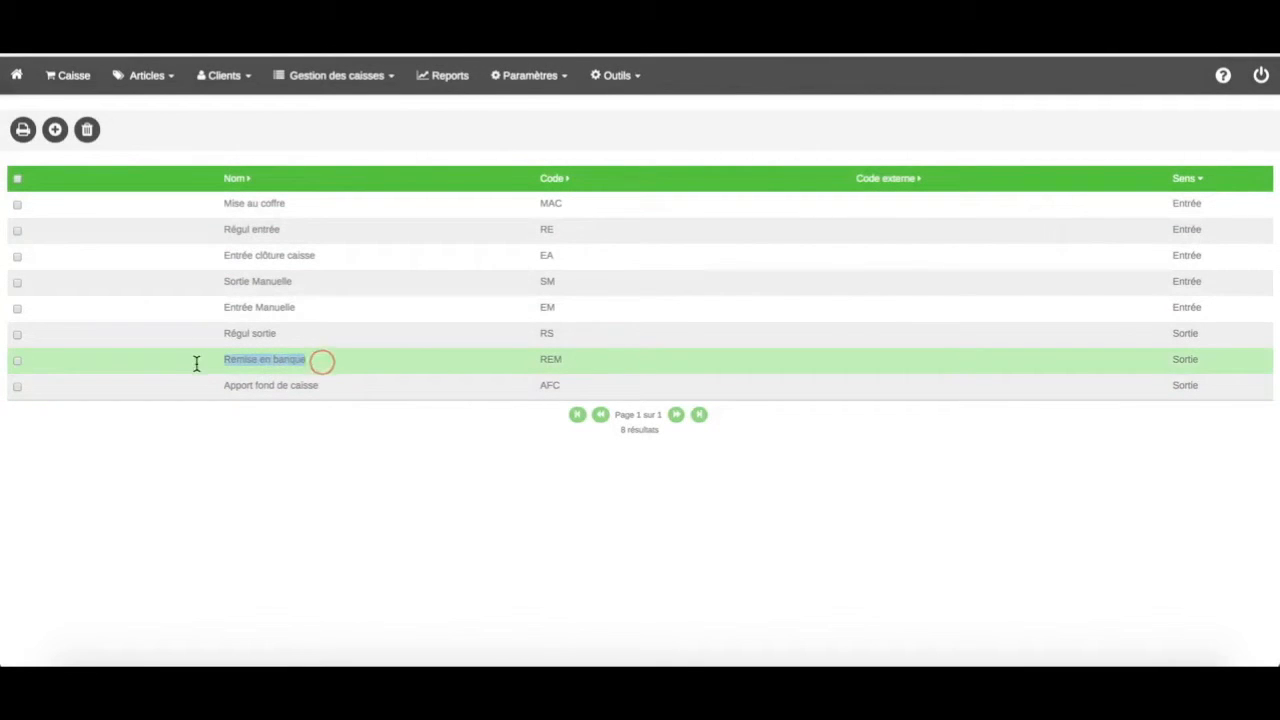
pyautogui.click(380, 492)
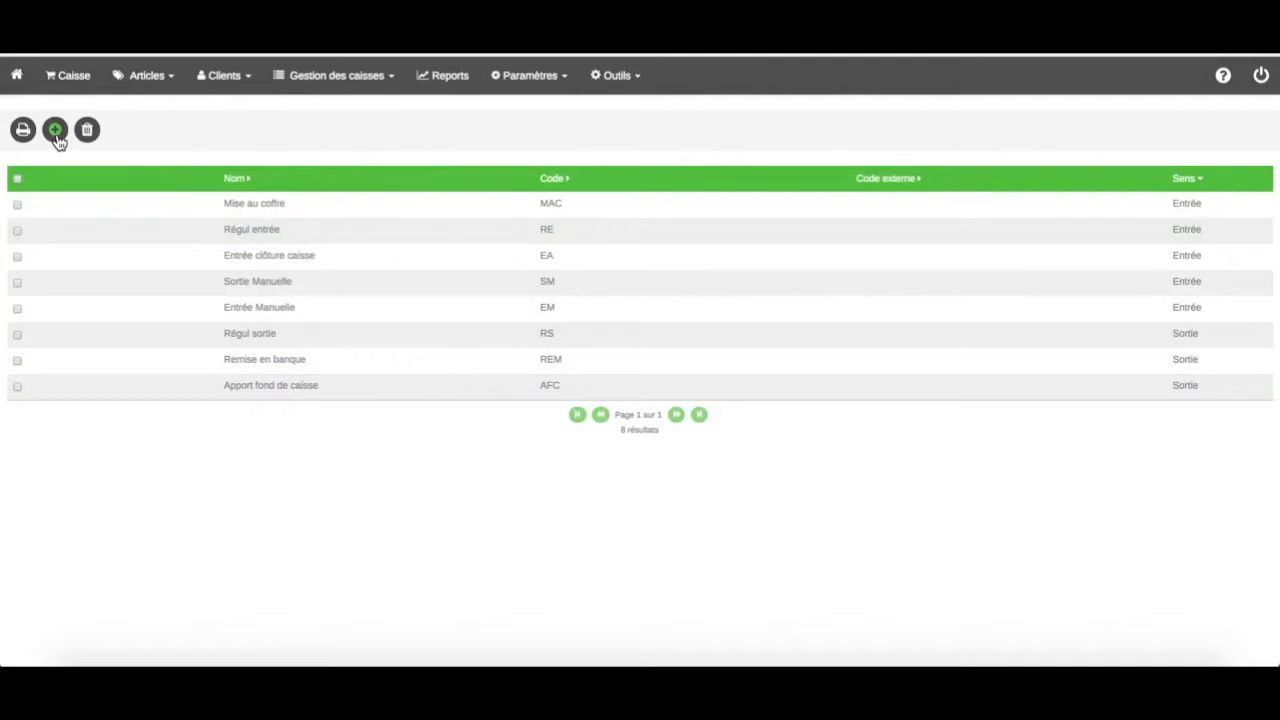
pyautogui.click(55, 130)
pyautogui.click(412, 473)
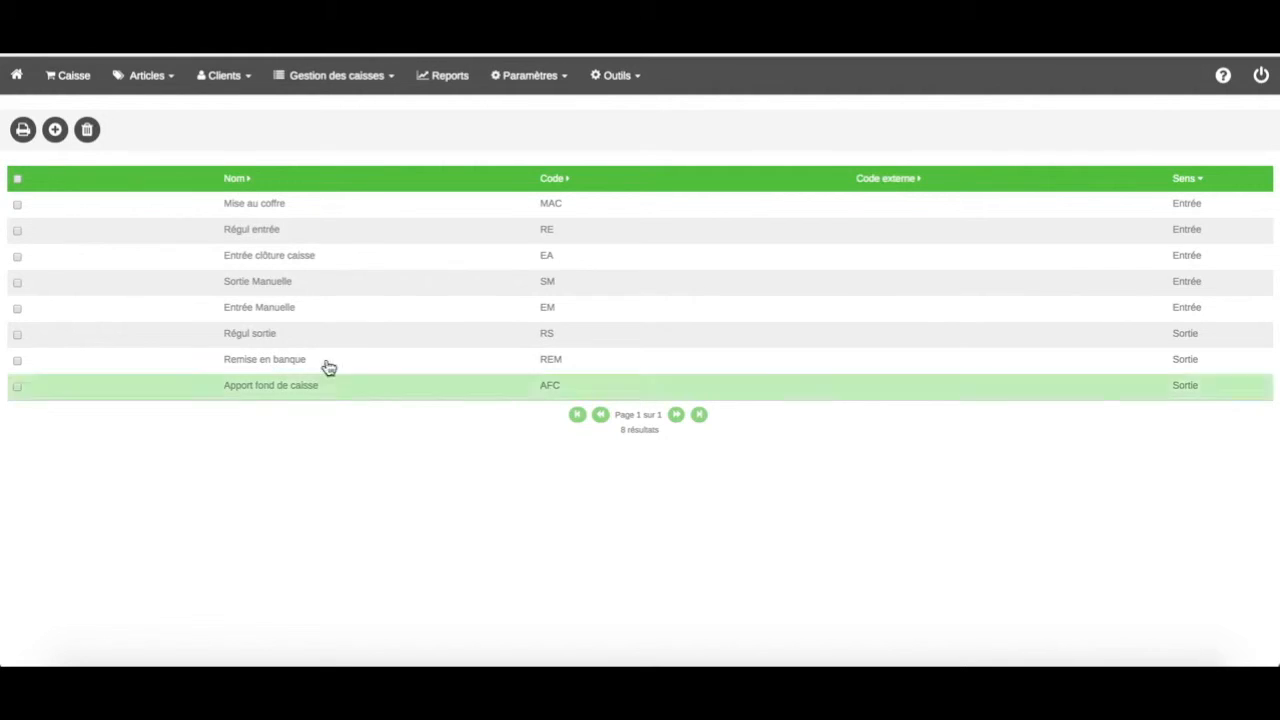
# Examine which safe movement types are linked to the cash movement reasons "SORTIE DE COFFRE POUR APPORT" and "ENTREE DE COFFRE POUR PRELEVEMENT"
pyautogui.click(540, 77)
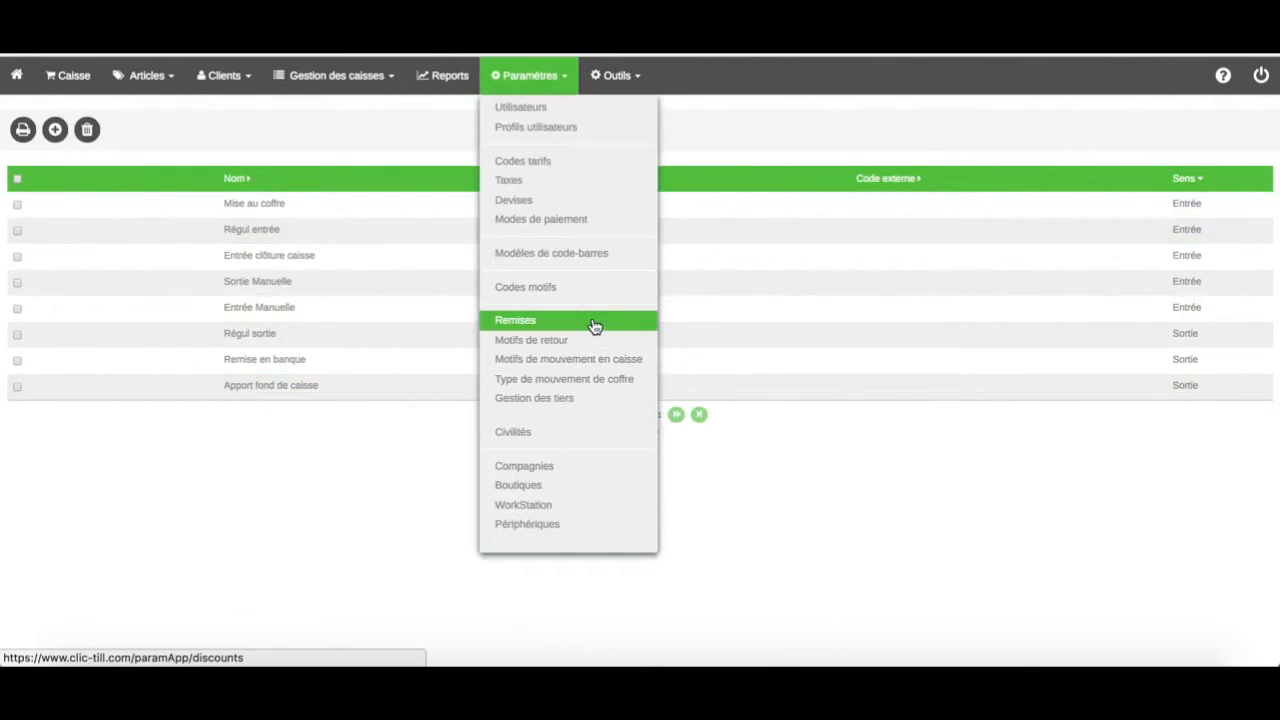
pyautogui.click(611, 365)
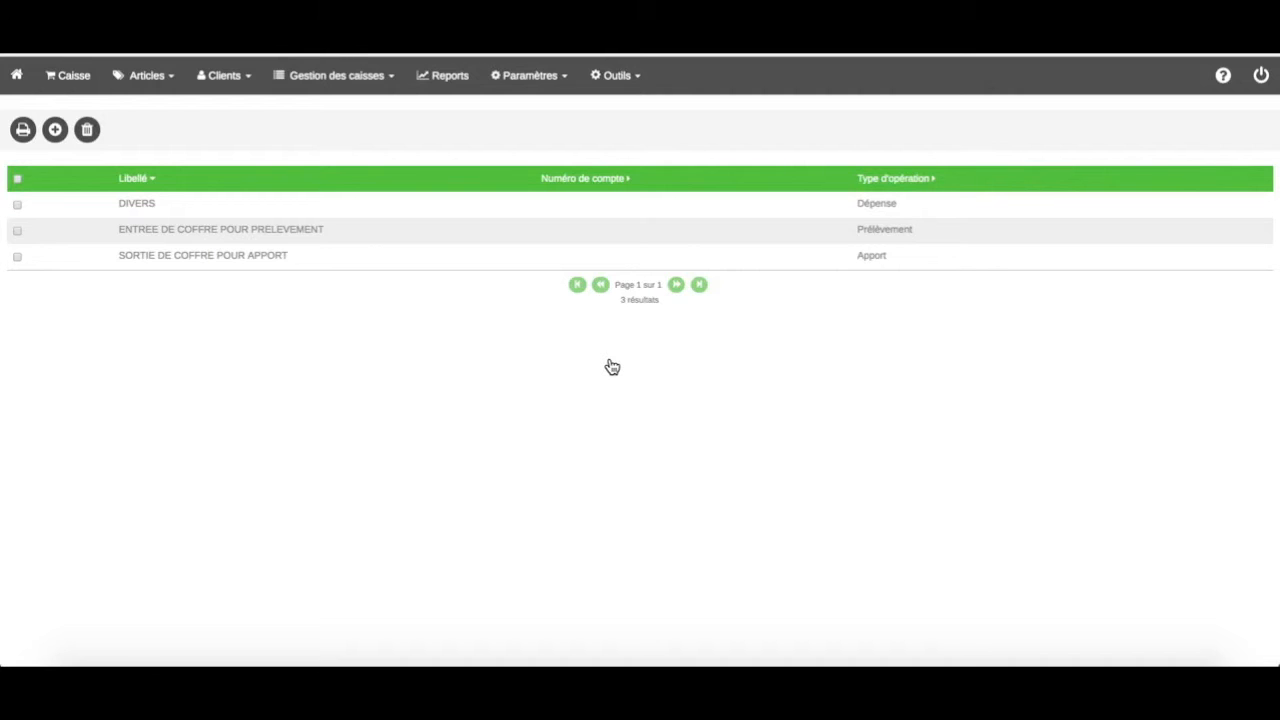
pyautogui.click(296, 259)
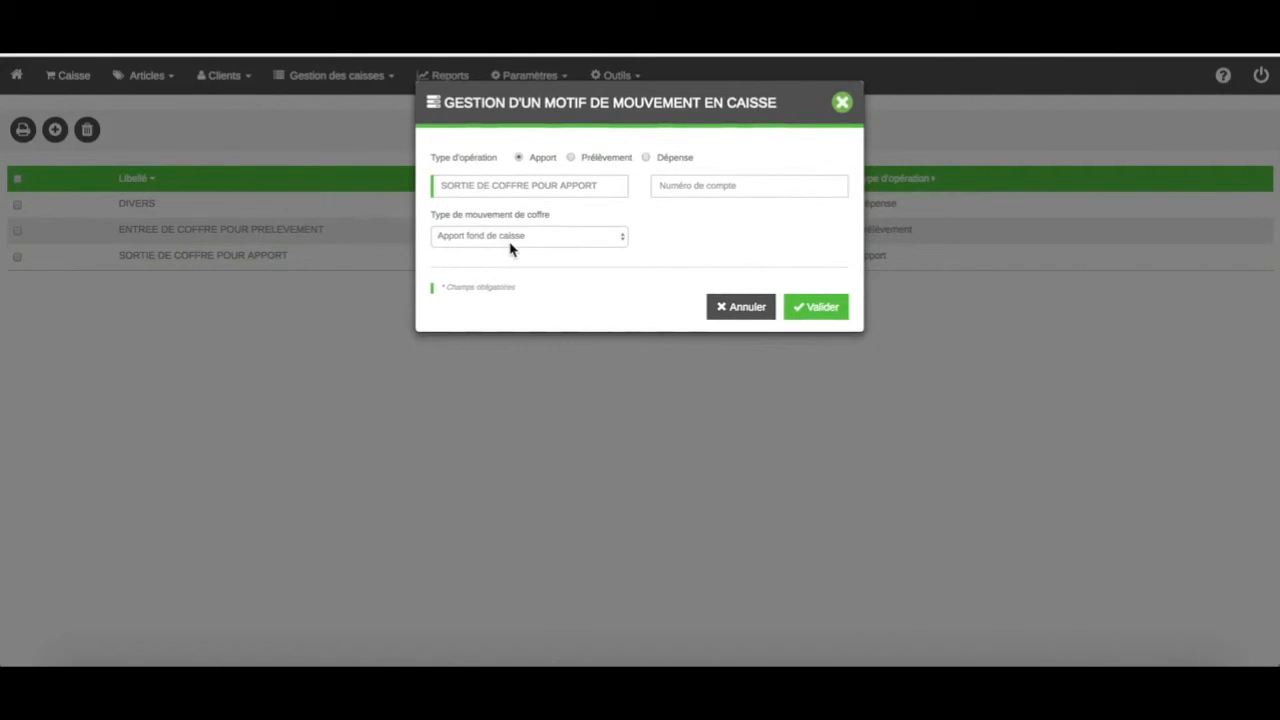
pyautogui.click(649, 429)
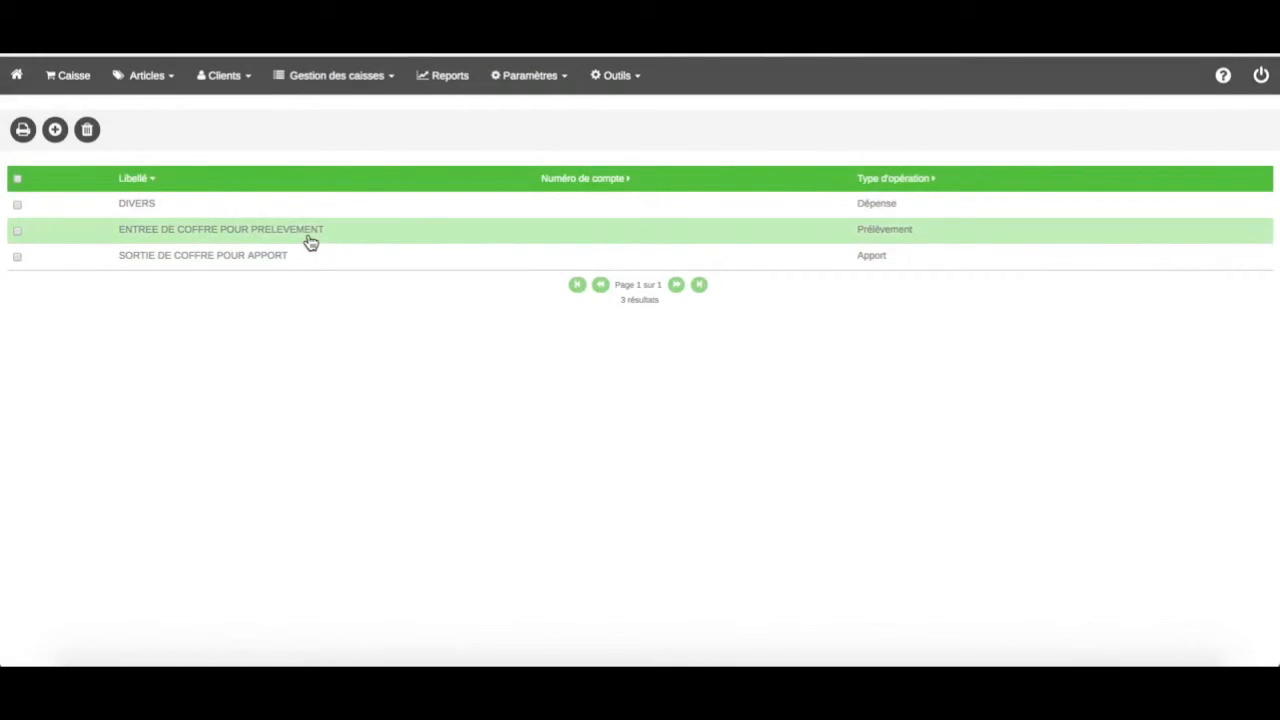
pyautogui.click(309, 235)
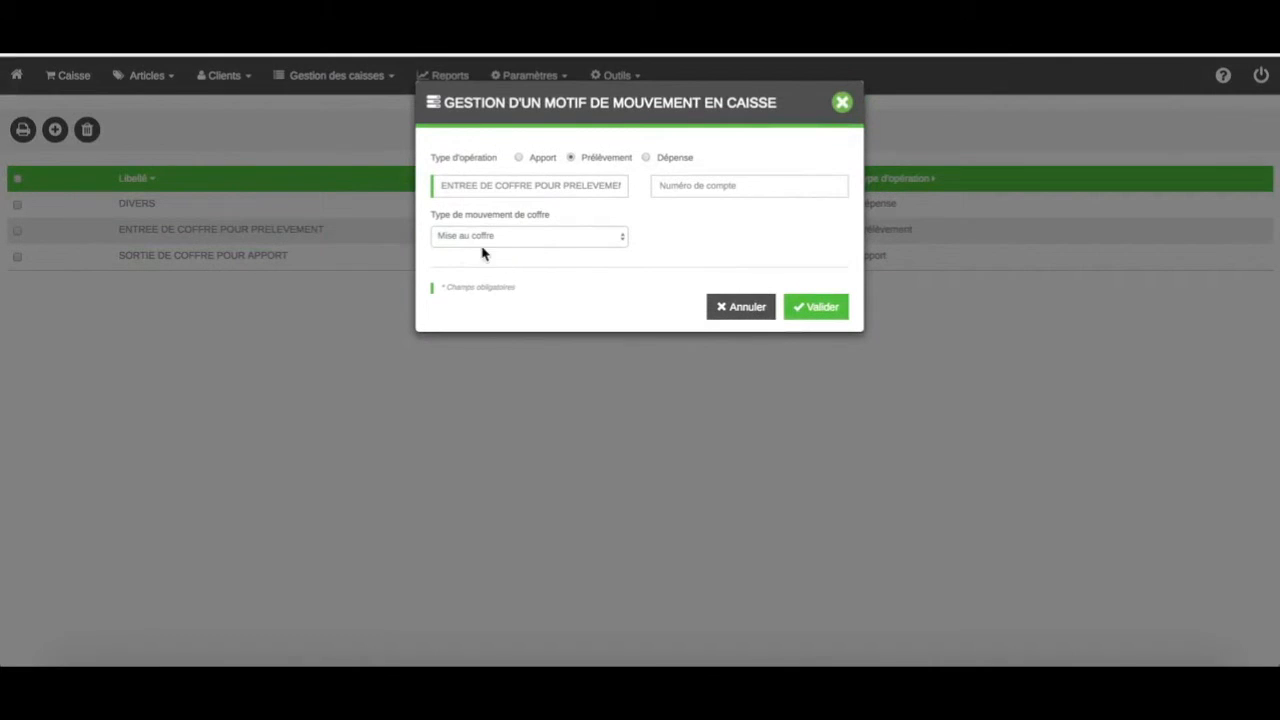
pyautogui.click(570, 395)
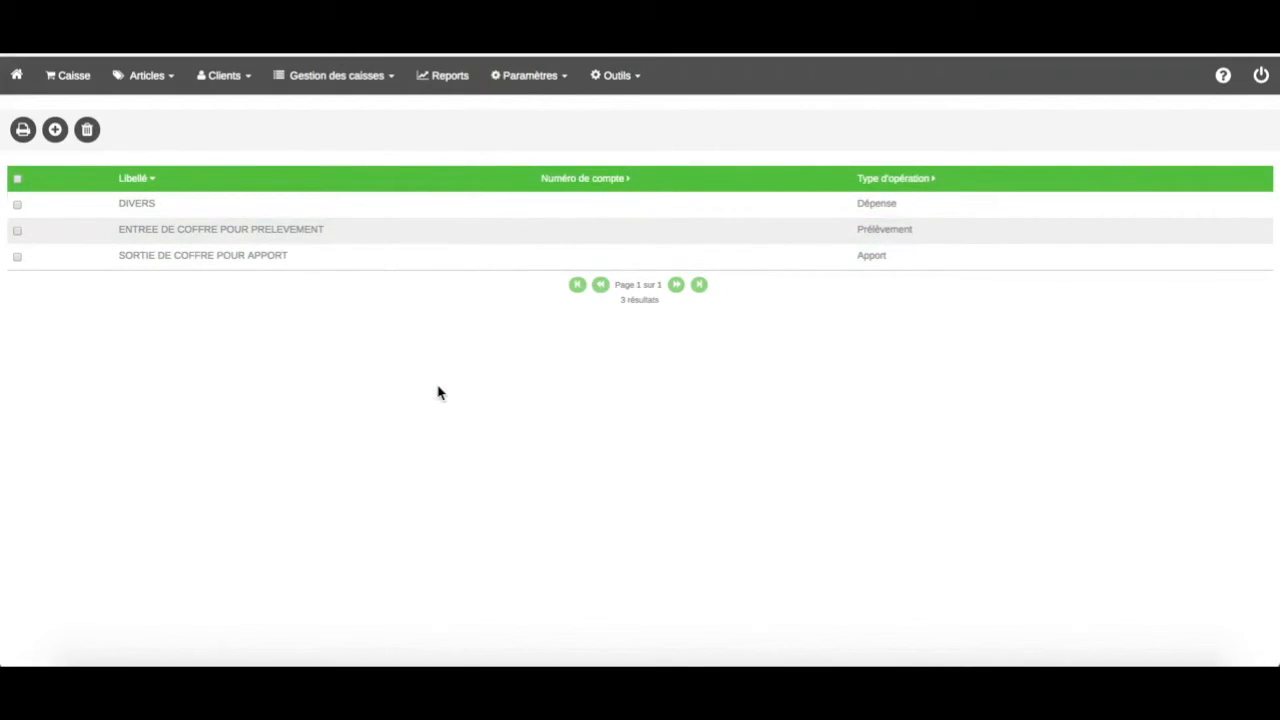
# Examine the third parties used for bank deposits and open the form for adding one
pyautogui.click(531, 78)
pyautogui.click(573, 399)
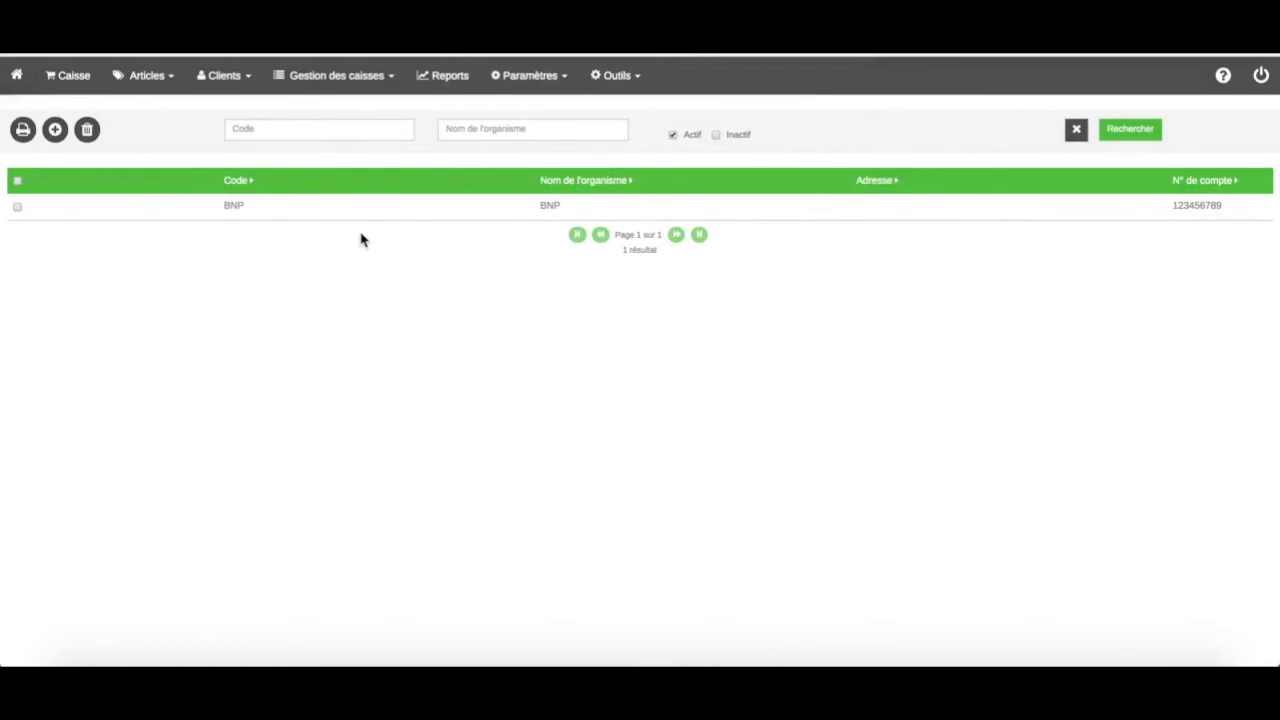
pyautogui.click(55, 129)
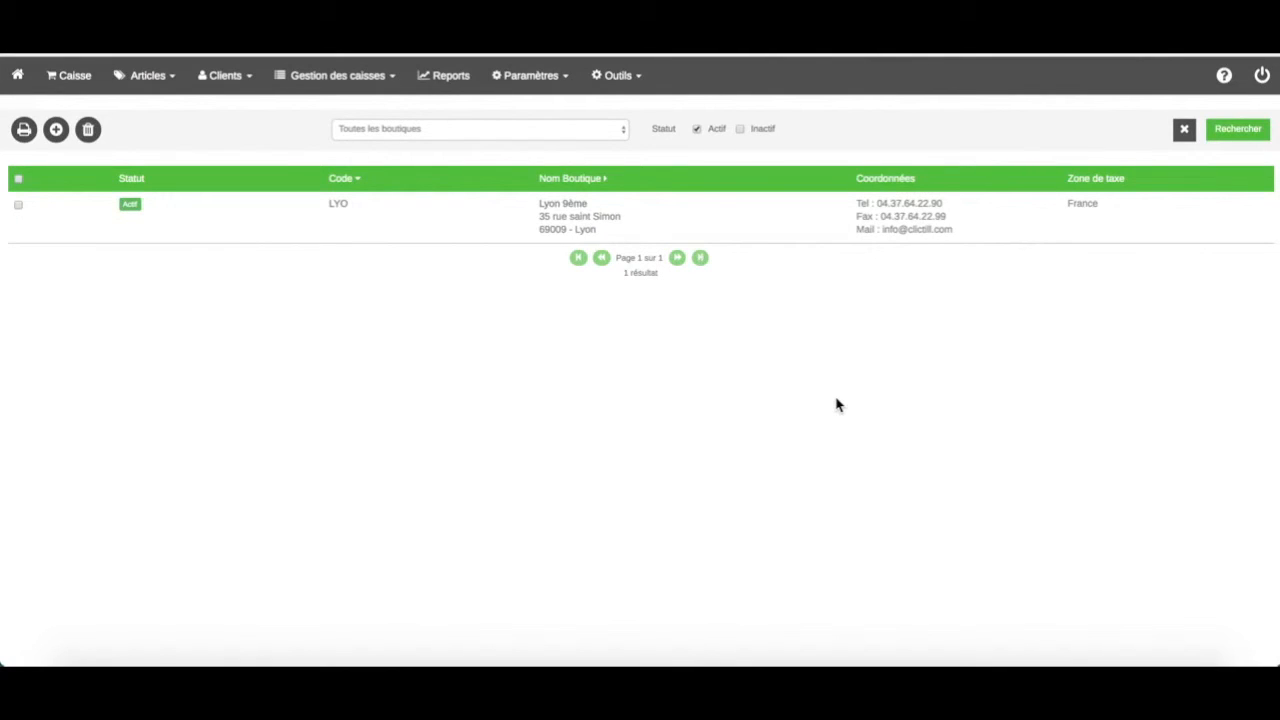
# Set safe management to "Actif" in the Lyon 9ème shop's safe and bank deposit settings and validate the shop record
pyautogui.click(567, 214)
pyautogui.click(531, 201)
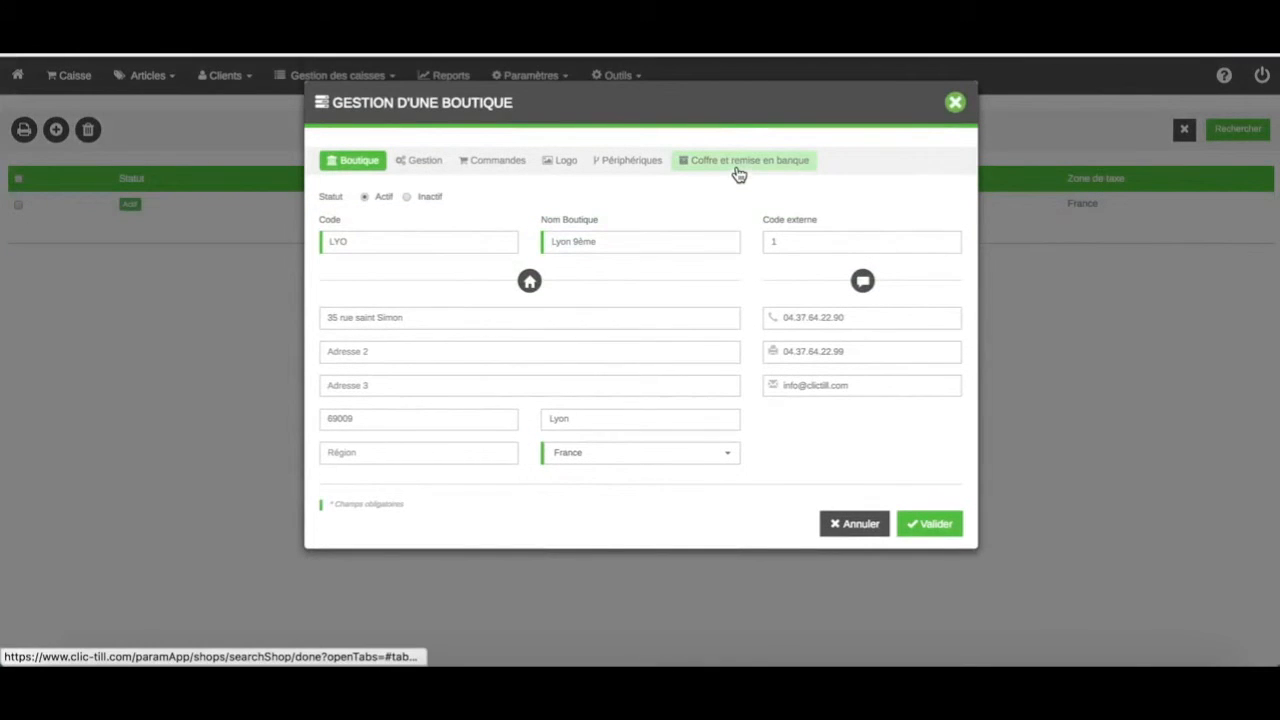
pyautogui.click(734, 170)
pyautogui.click(447, 199)
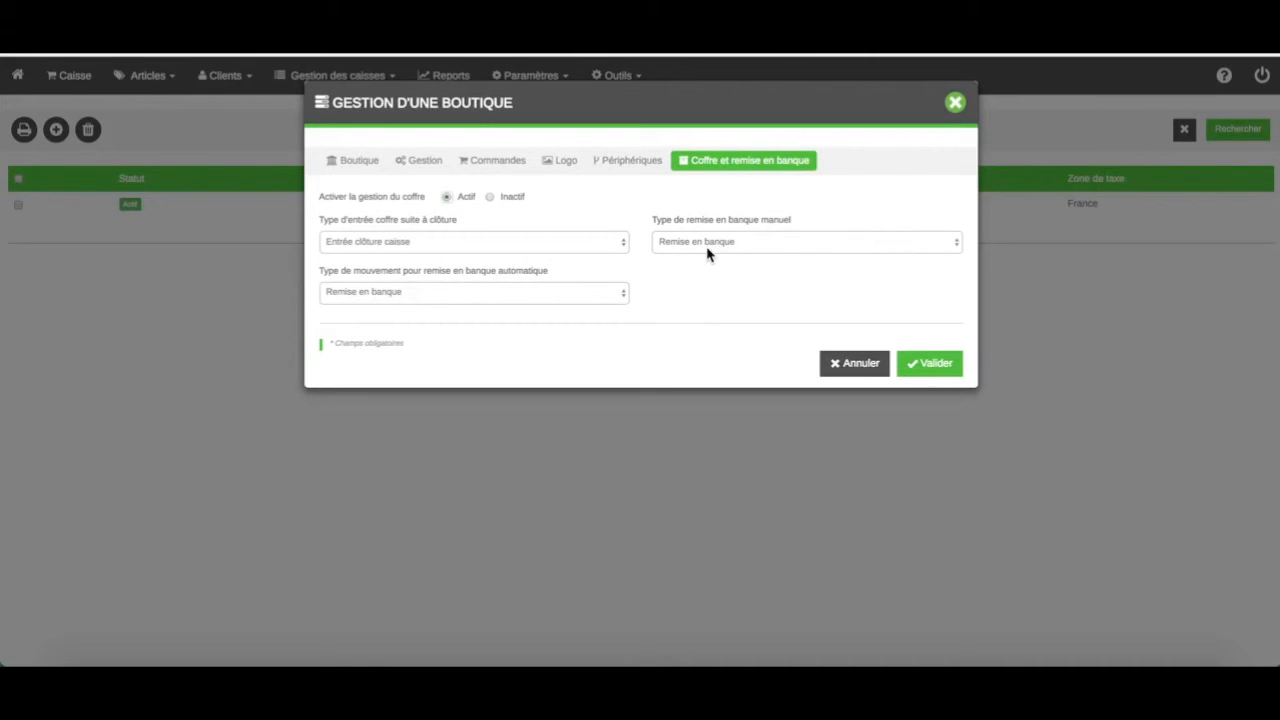
pyautogui.click(934, 366)
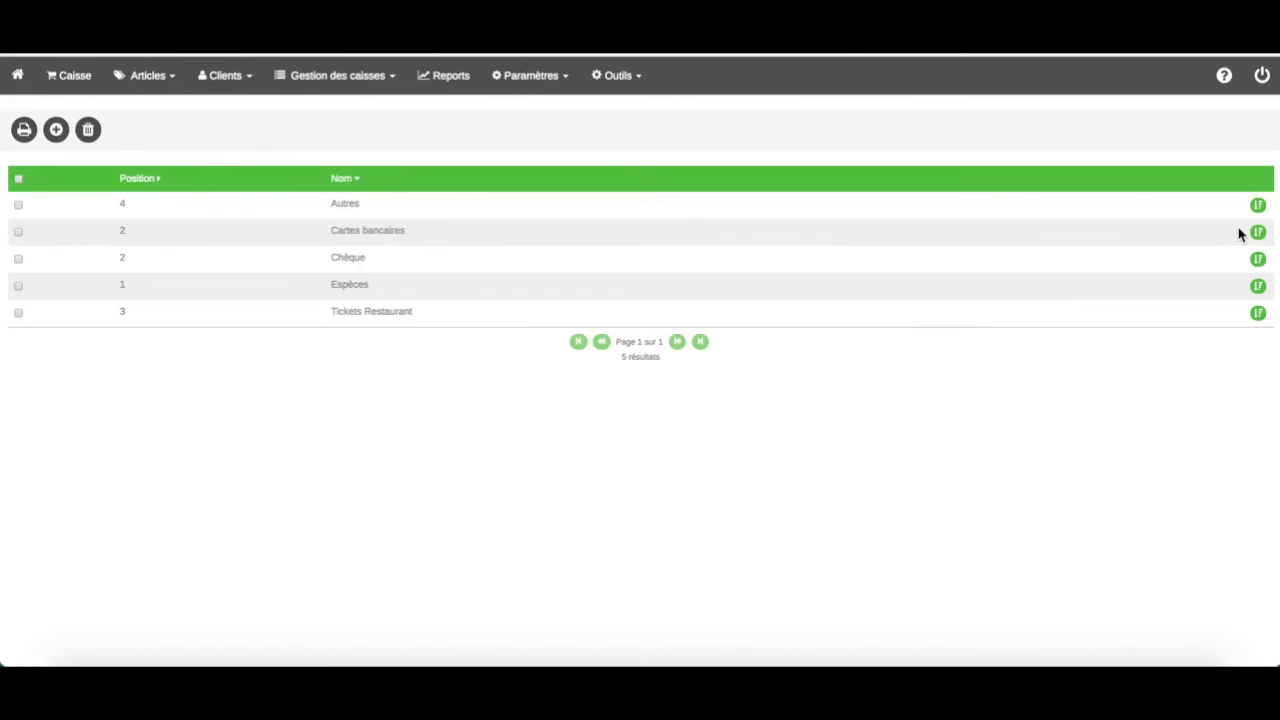
# Make sure "Géré dans le coffre" is enabled for the CHEQ payment method, check its Lyon 9ème safe settings, and validate
pyautogui.click(1259, 261)
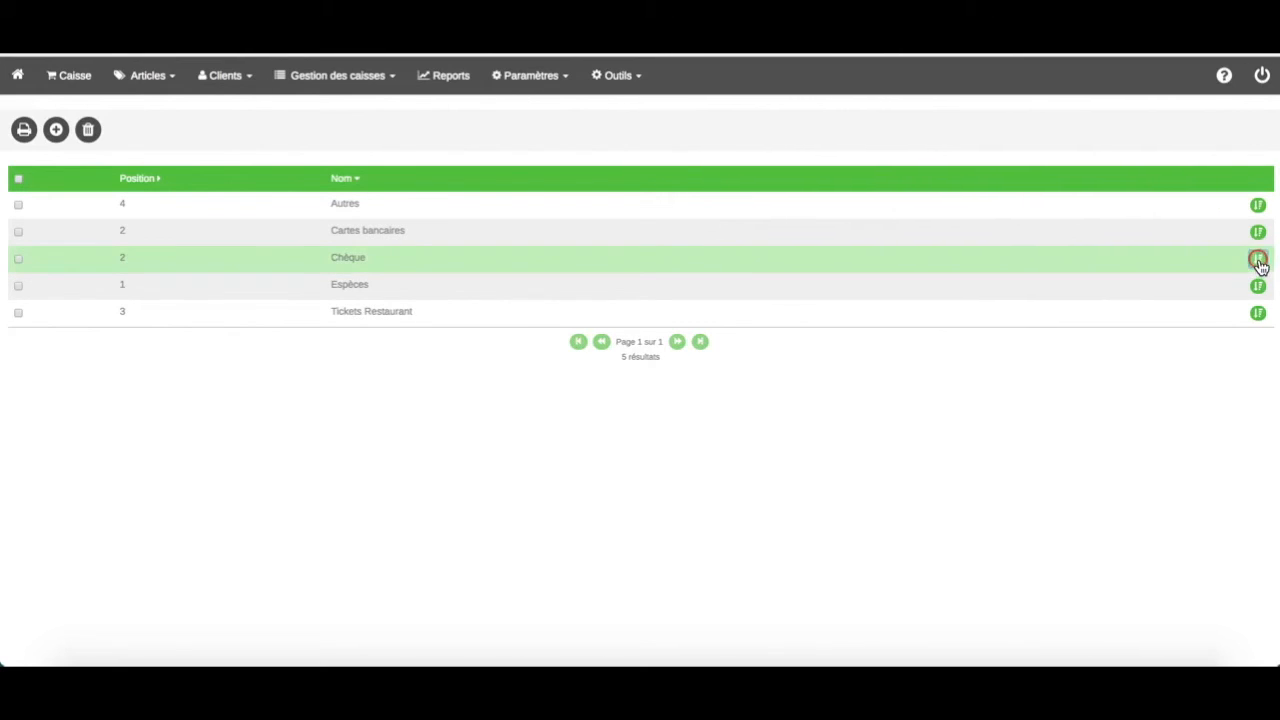
pyautogui.doubleClick(424, 356)
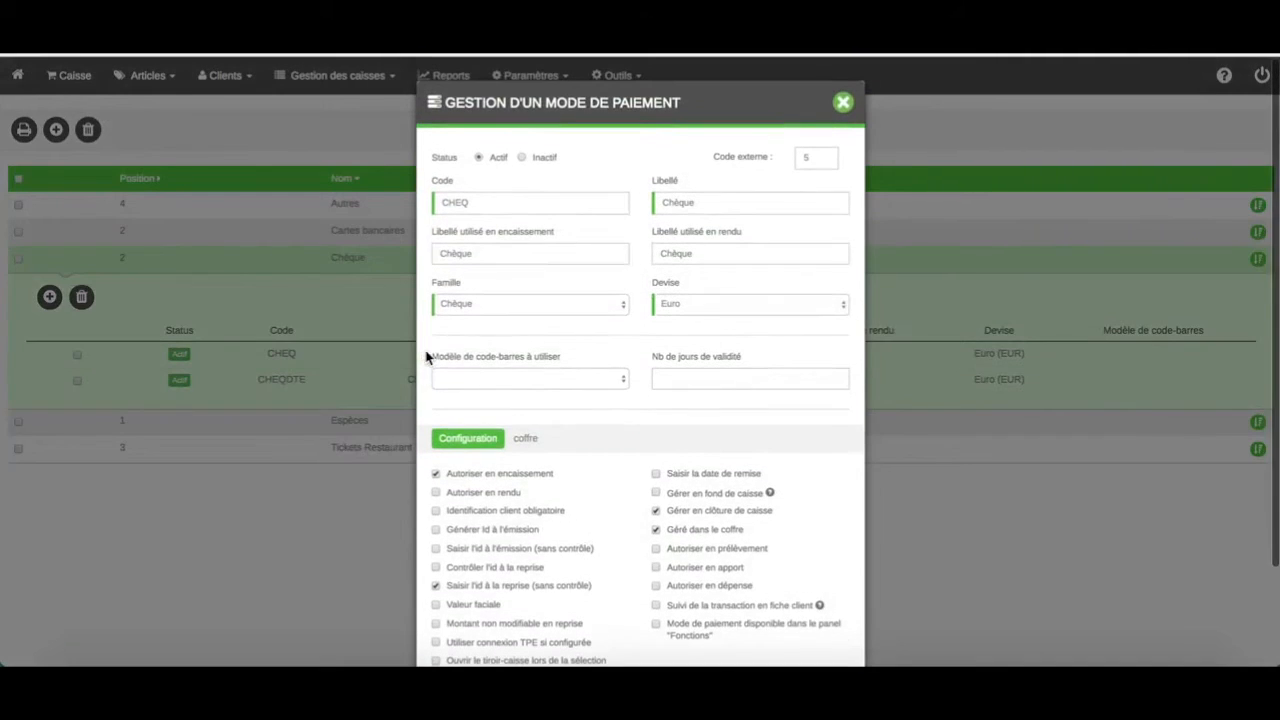
pyautogui.click(656, 530)
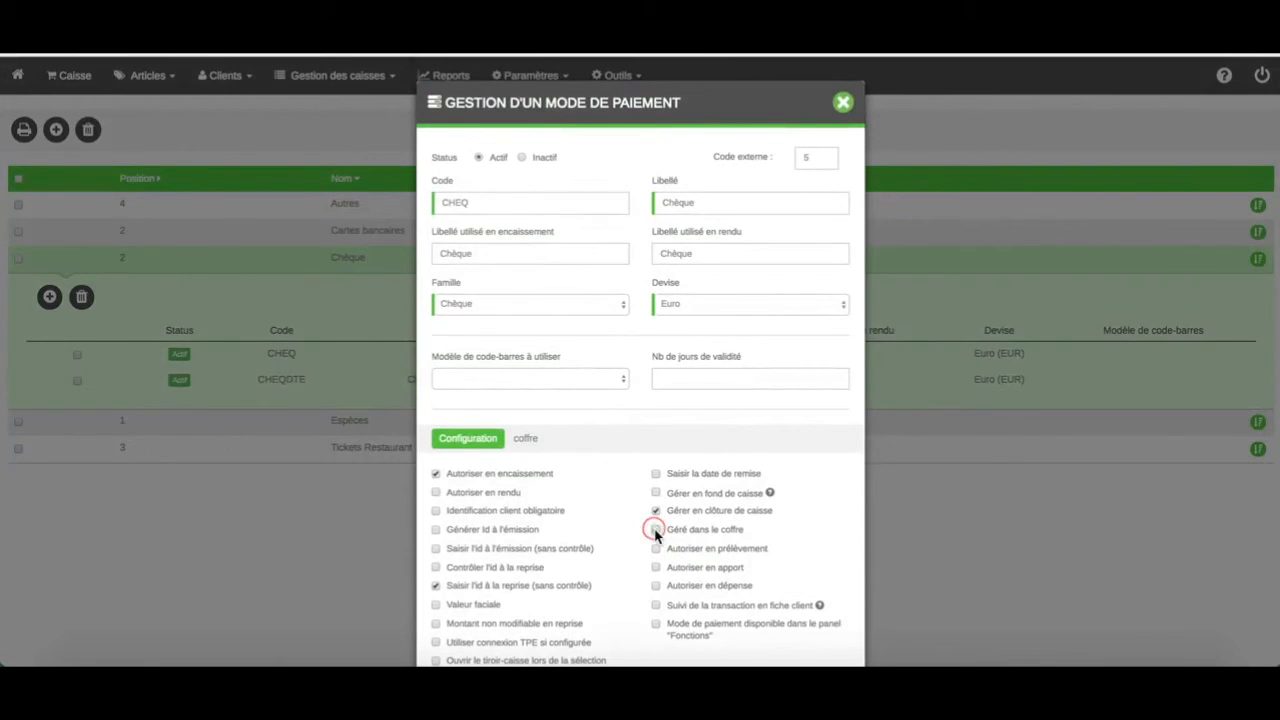
pyautogui.click(656, 530)
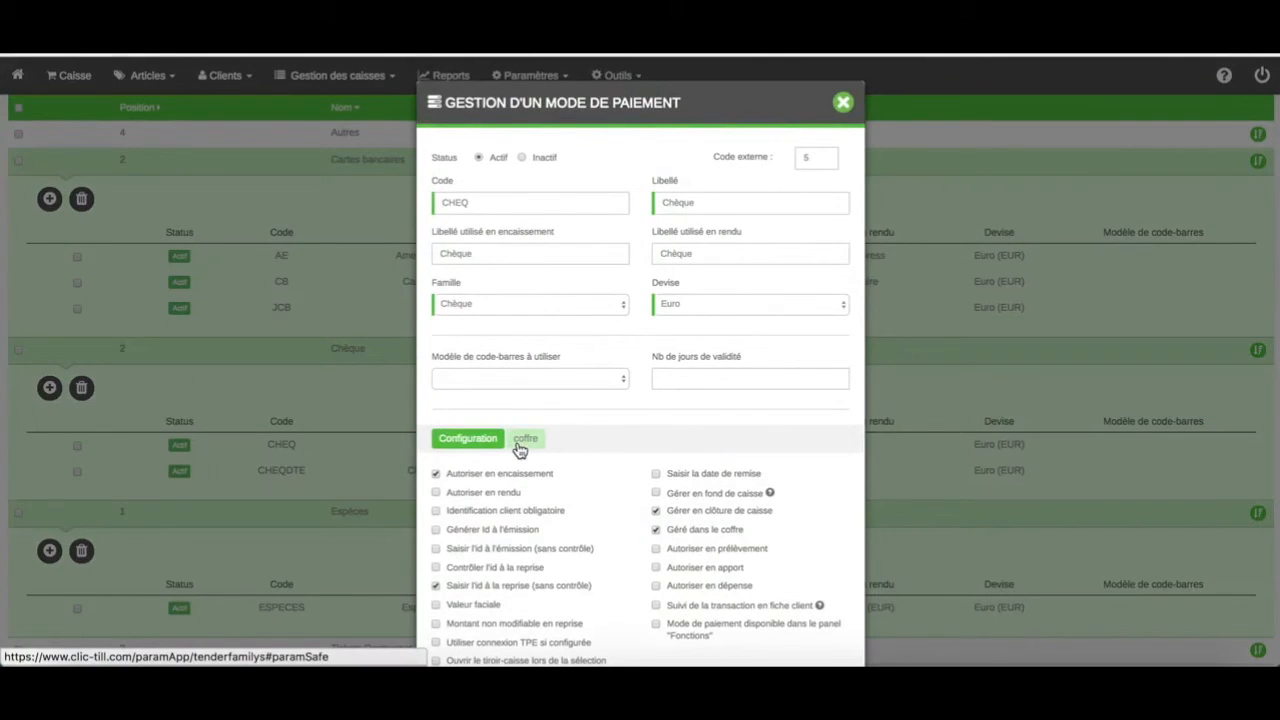
pyautogui.click(522, 442)
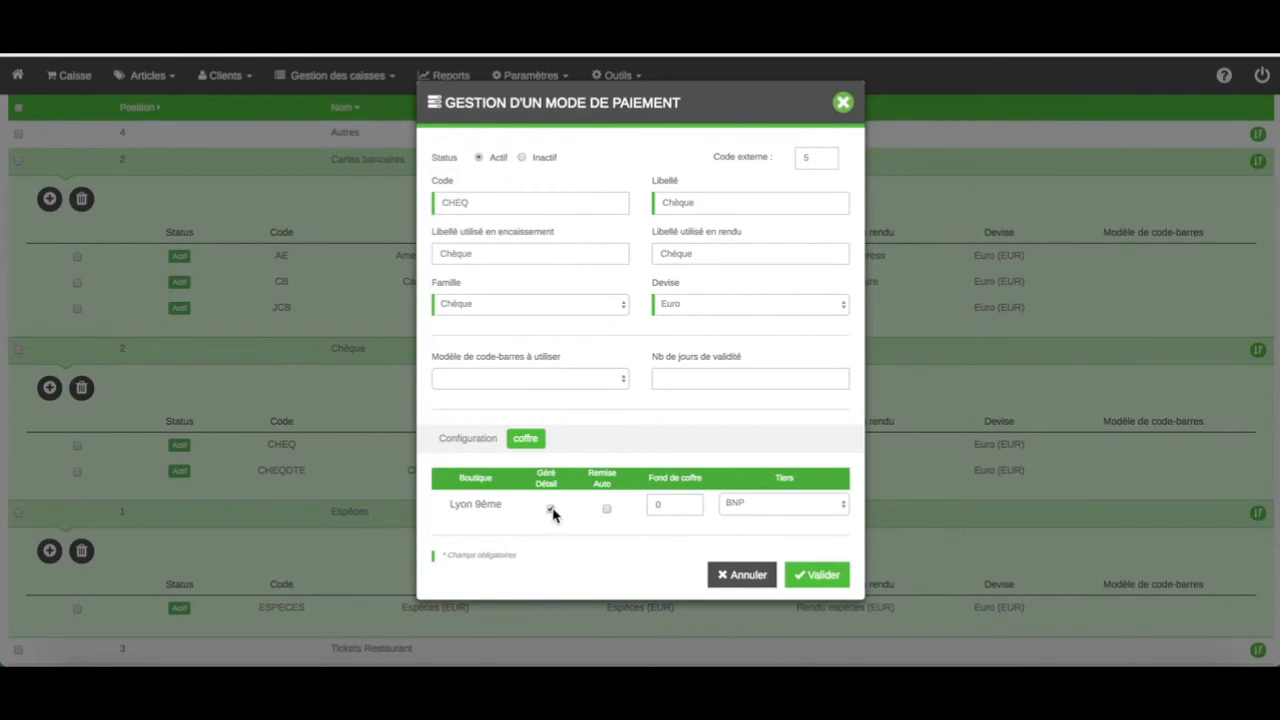
pyautogui.click(815, 575)
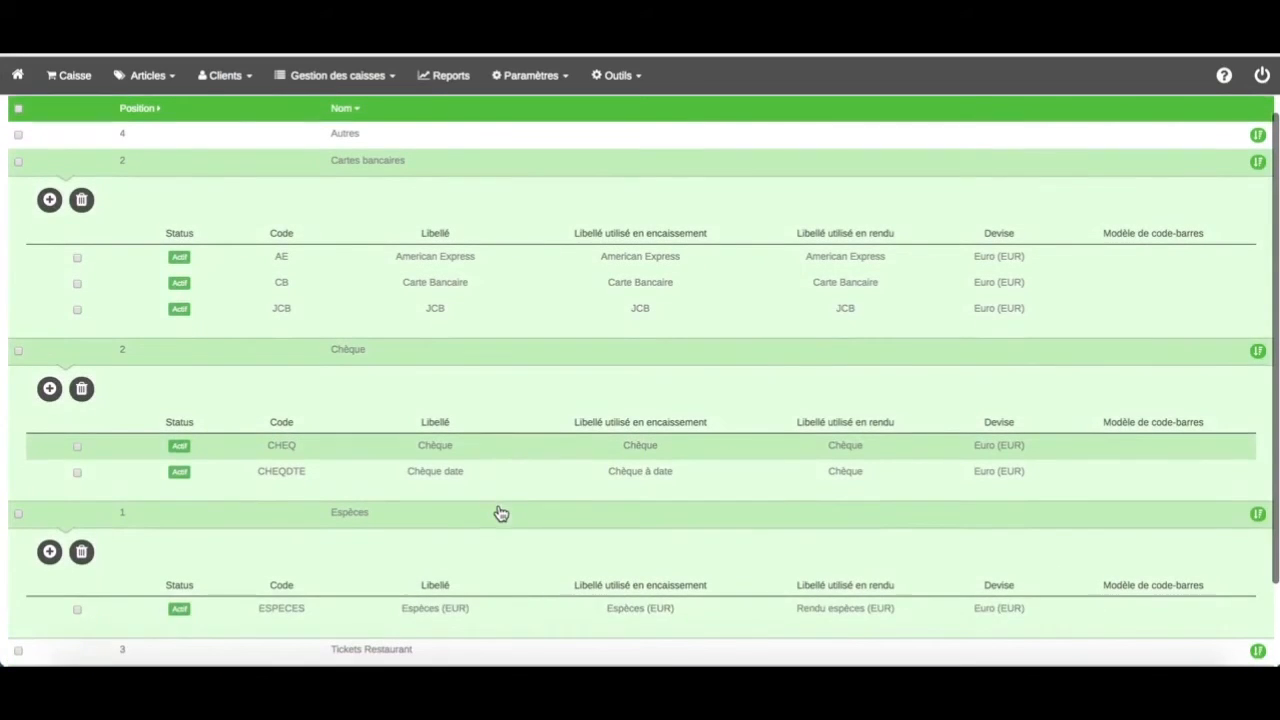
# Examine the Lyon 9ème safe settings of the ESPECES payment method, especially its "Fond de coffre", and close without saving
pyautogui.click(409, 610)
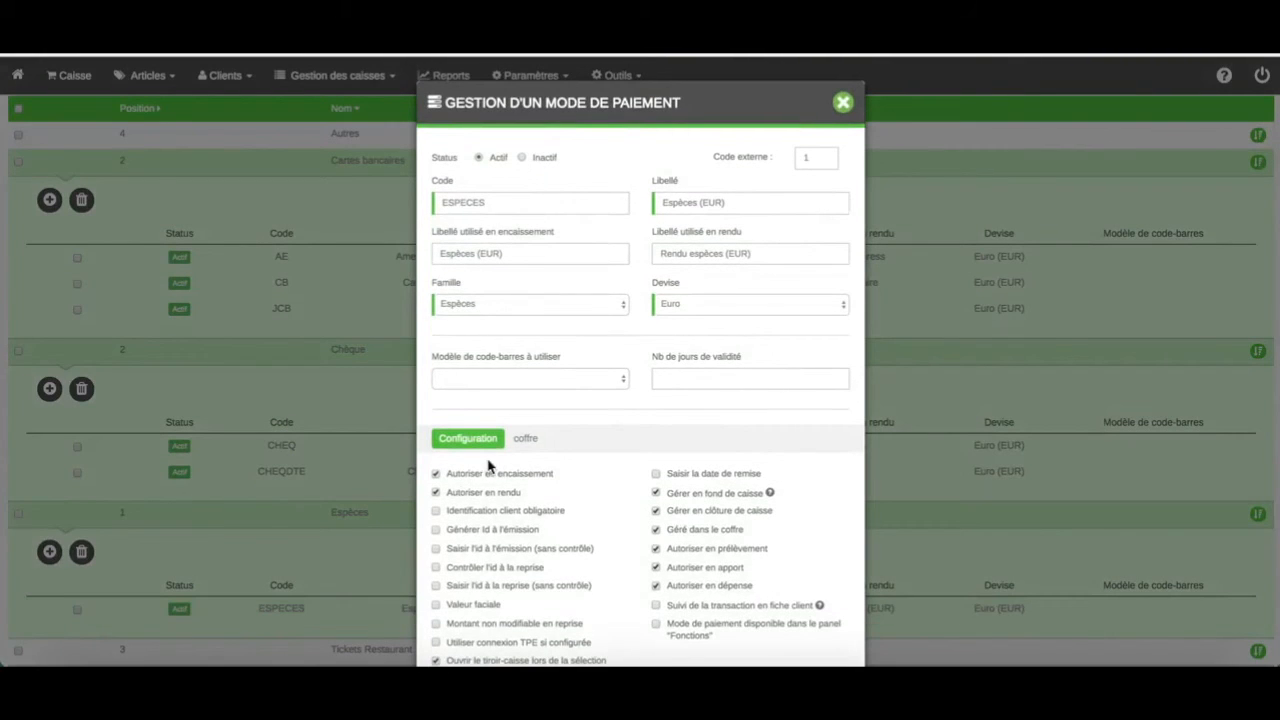
pyautogui.click(524, 439)
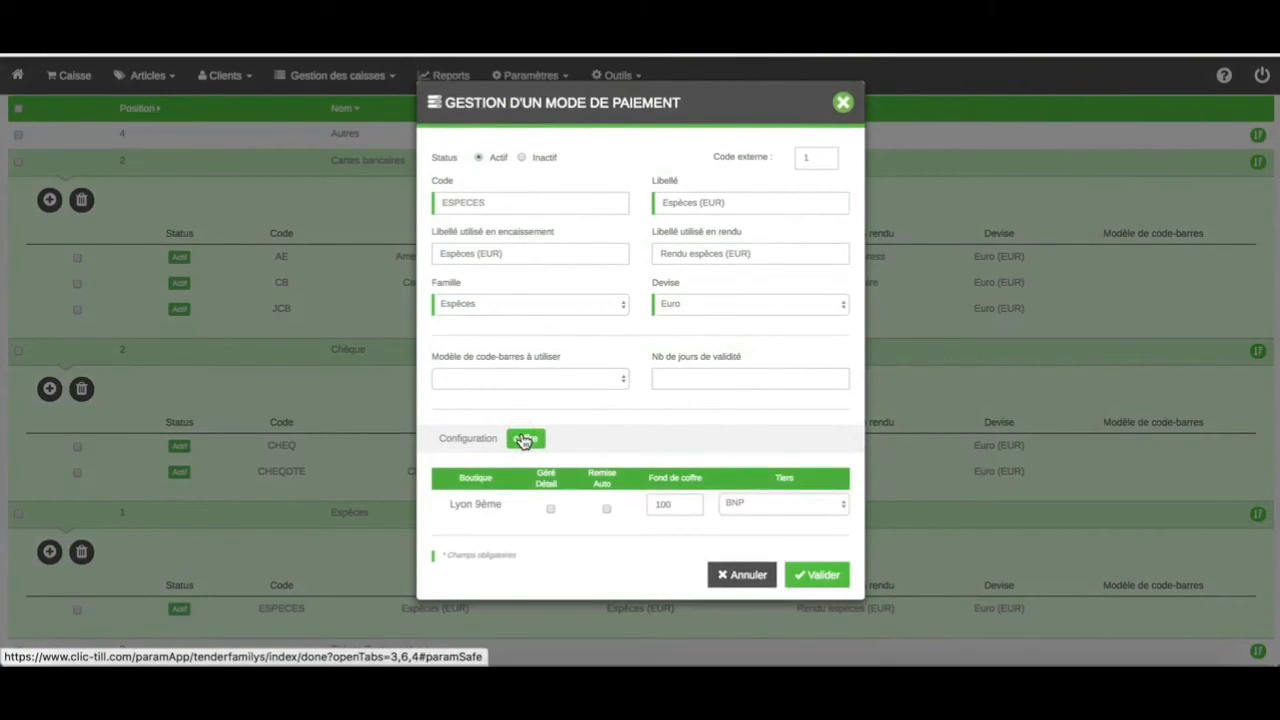
pyautogui.scroll(-1, 636, 455)
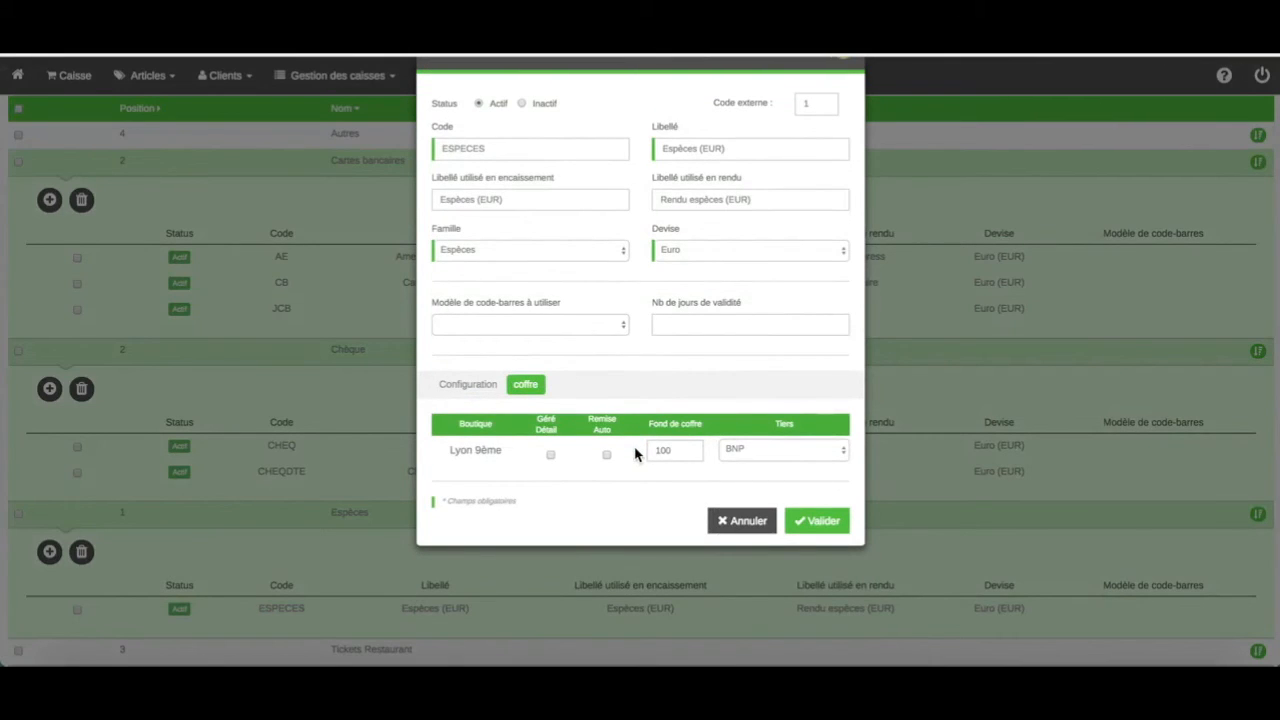
pyautogui.moveTo(683, 450); pyautogui.dragTo(650, 450)
pyautogui.click(650, 449)
pyautogui.click(752, 524)
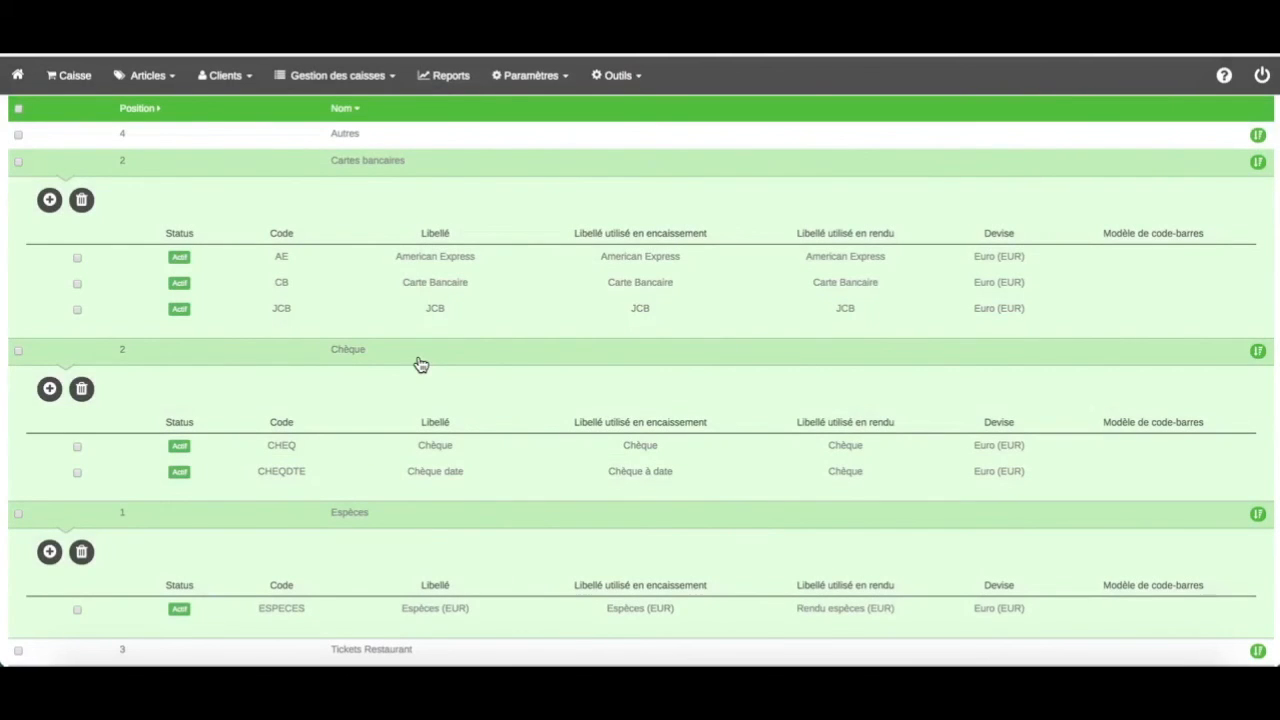
# Examine the "Géré Détail" and "Remise Auto" safe settings of the CB payment method for Lyon 9ème, and close without saving
pyautogui.click(480, 278)
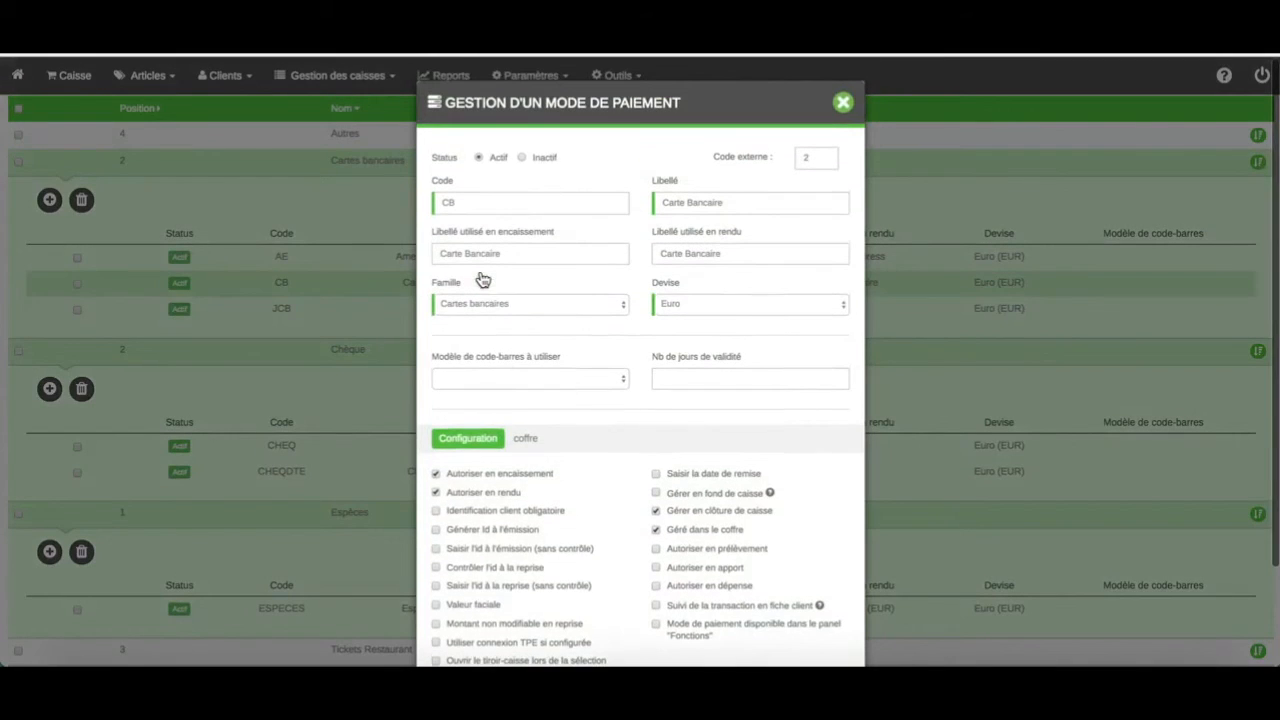
pyautogui.click(527, 440)
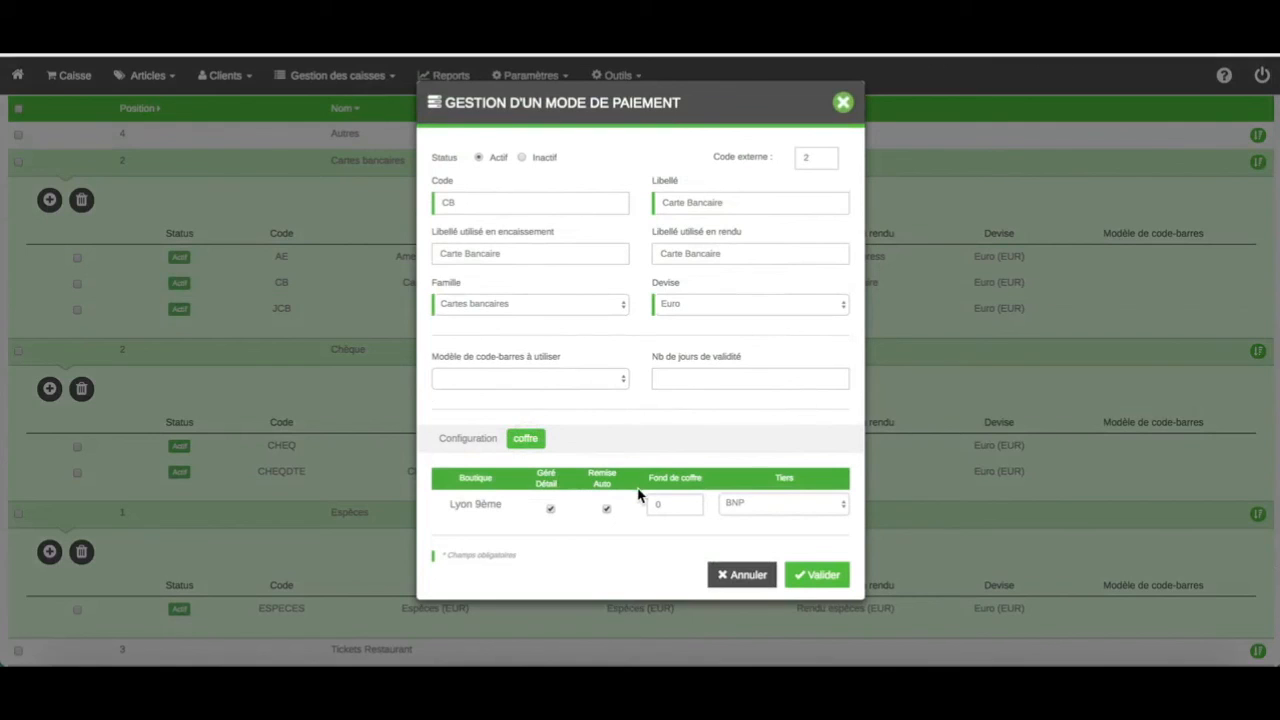
pyautogui.click(743, 578)
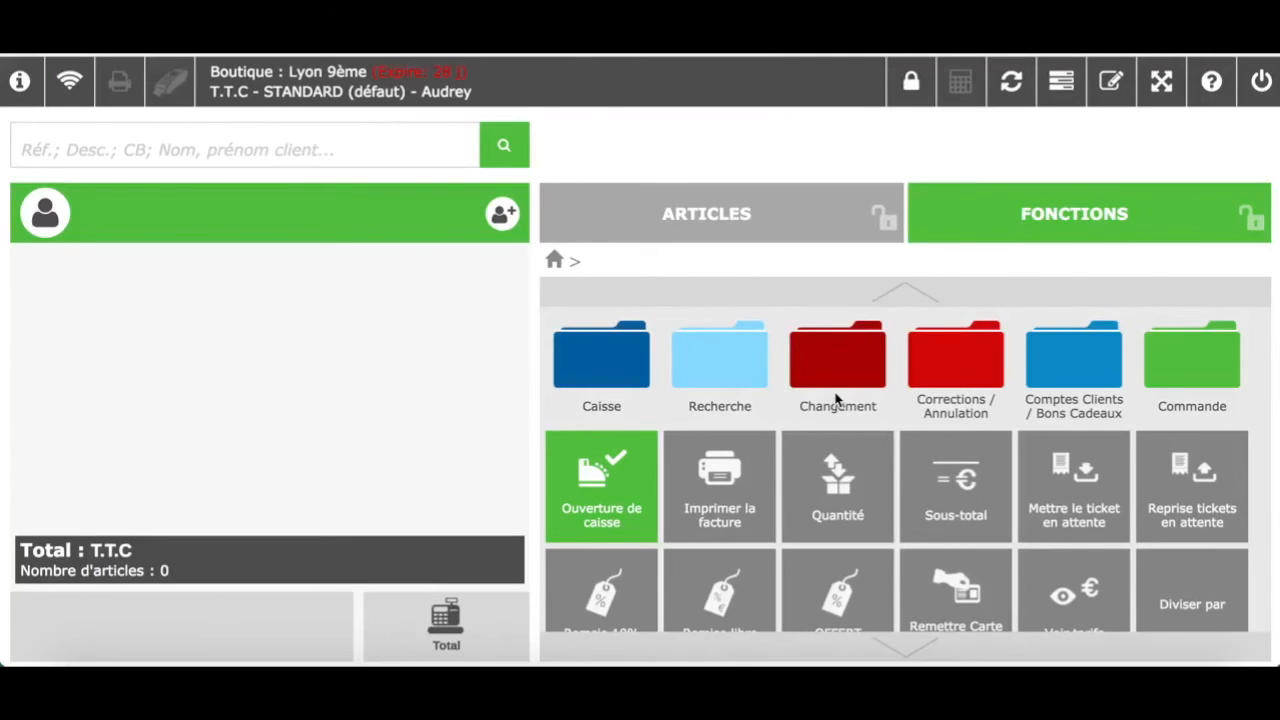